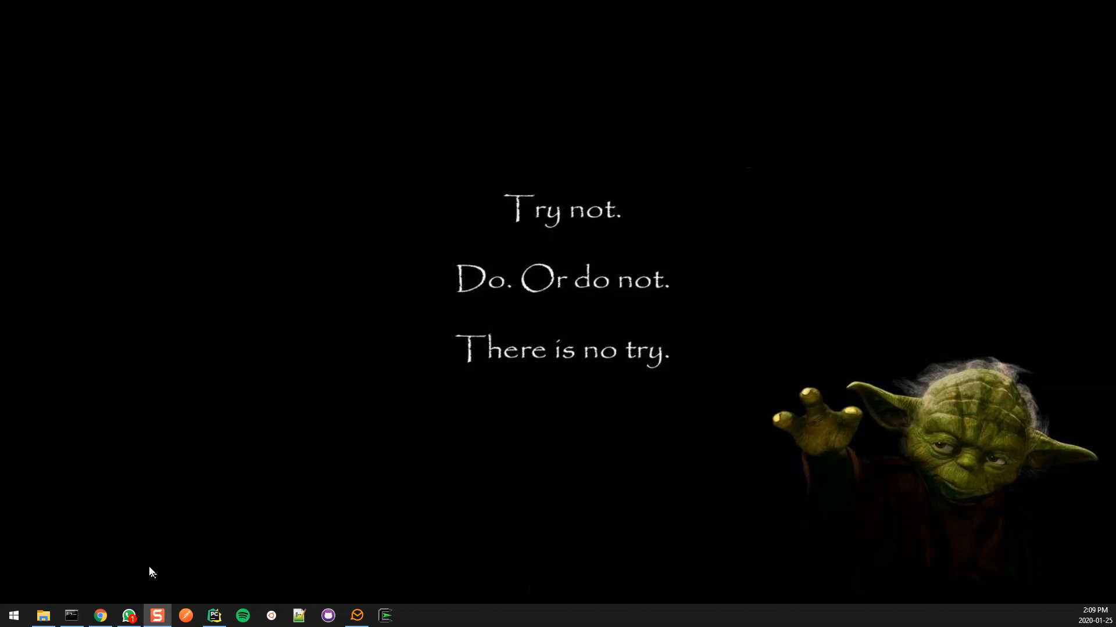
Sign in to the AWS Management Console in Chrome with the saved account e-mail, the account password and the MFA code
left_click(101, 616)
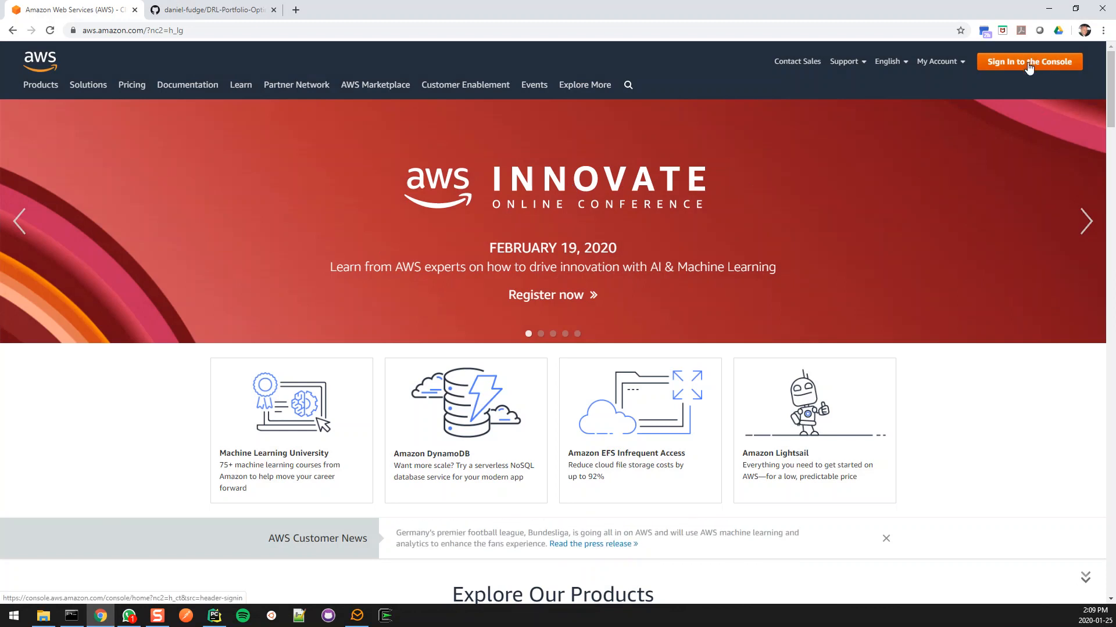
left_click(1028, 63)
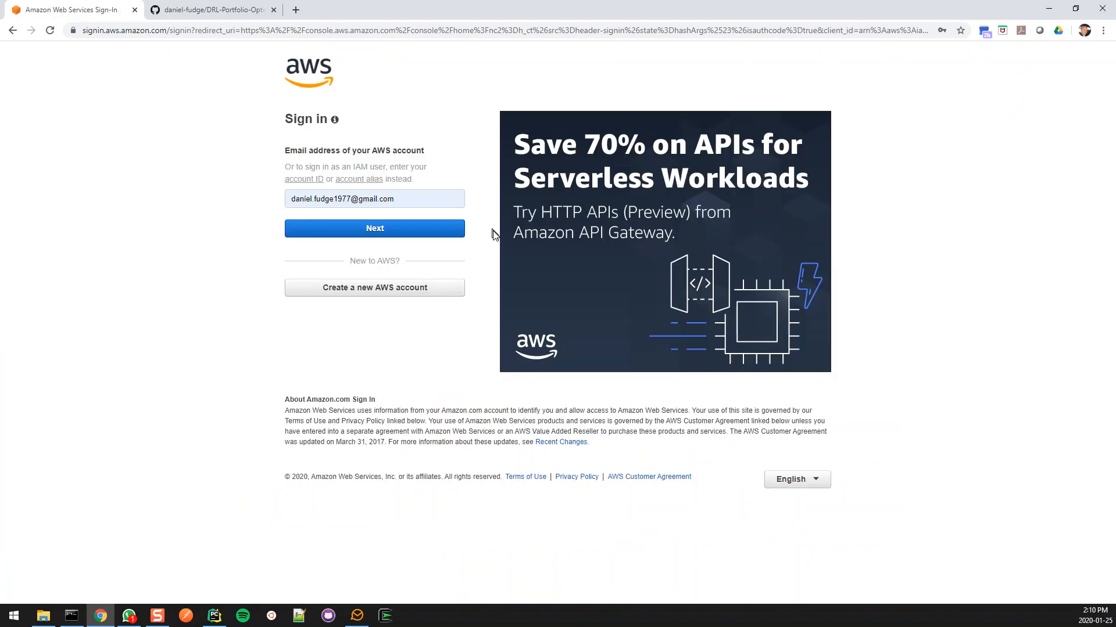
left_click(413, 234)
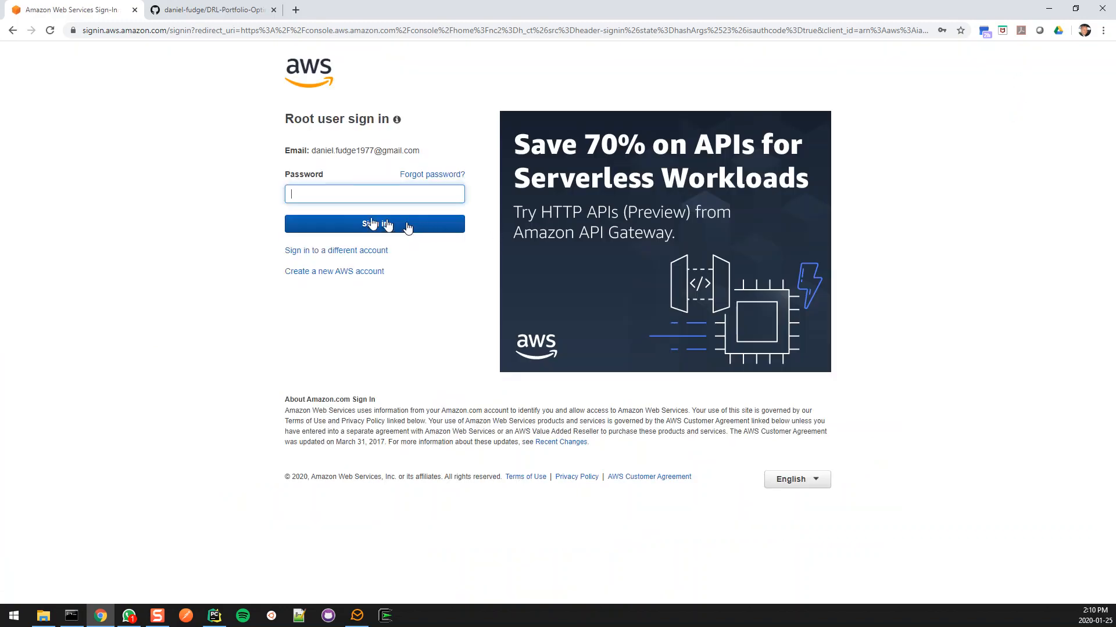
type("•••••••••")
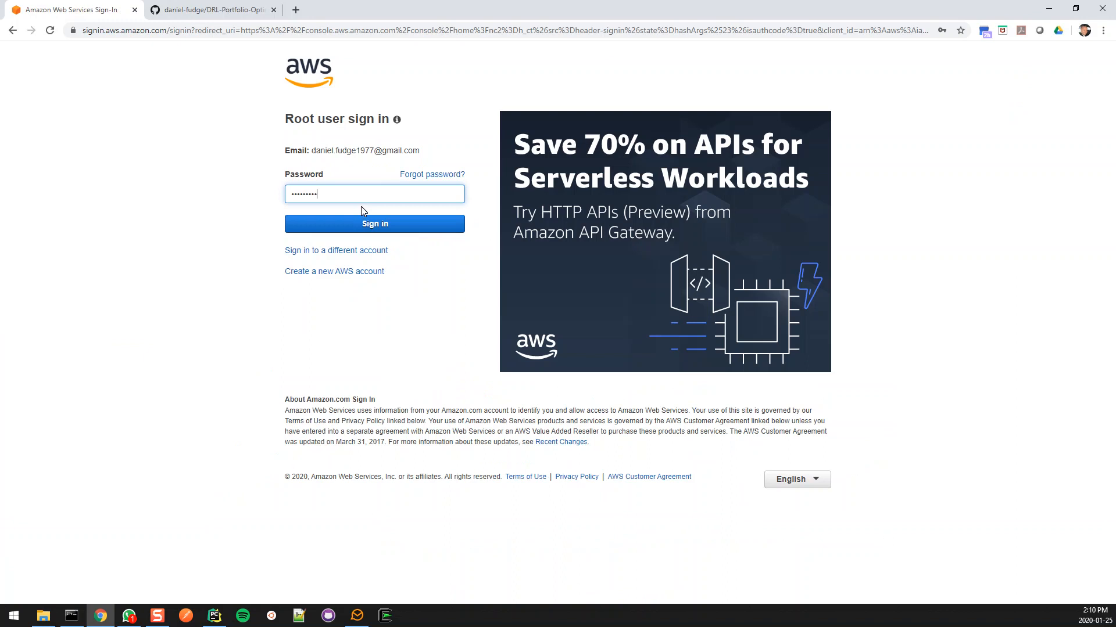
left_click(403, 225)
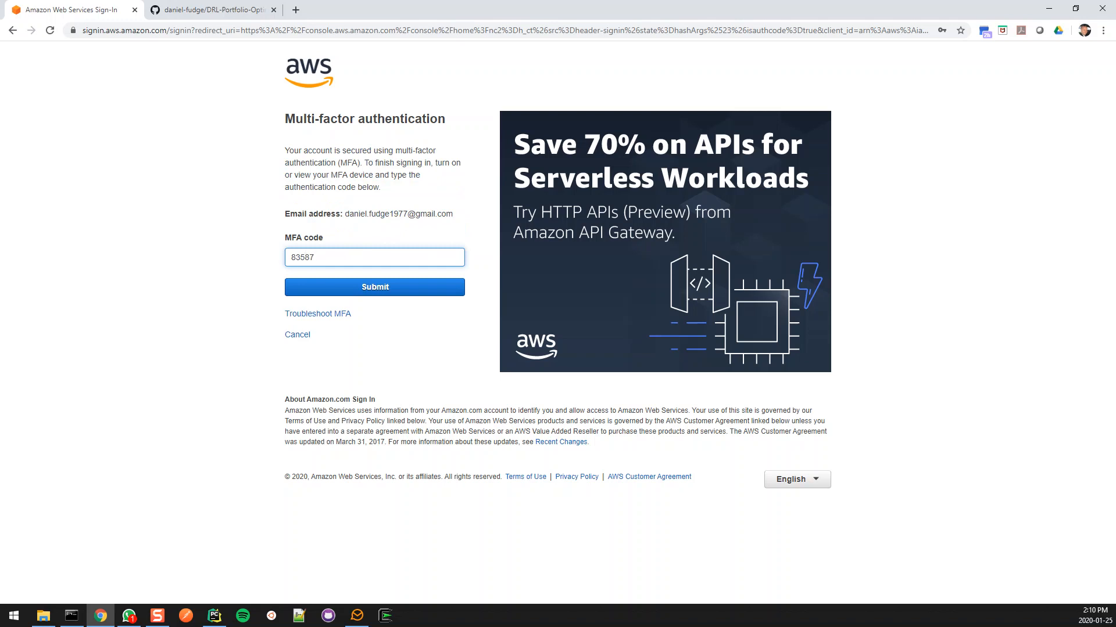
left_click(385, 292)
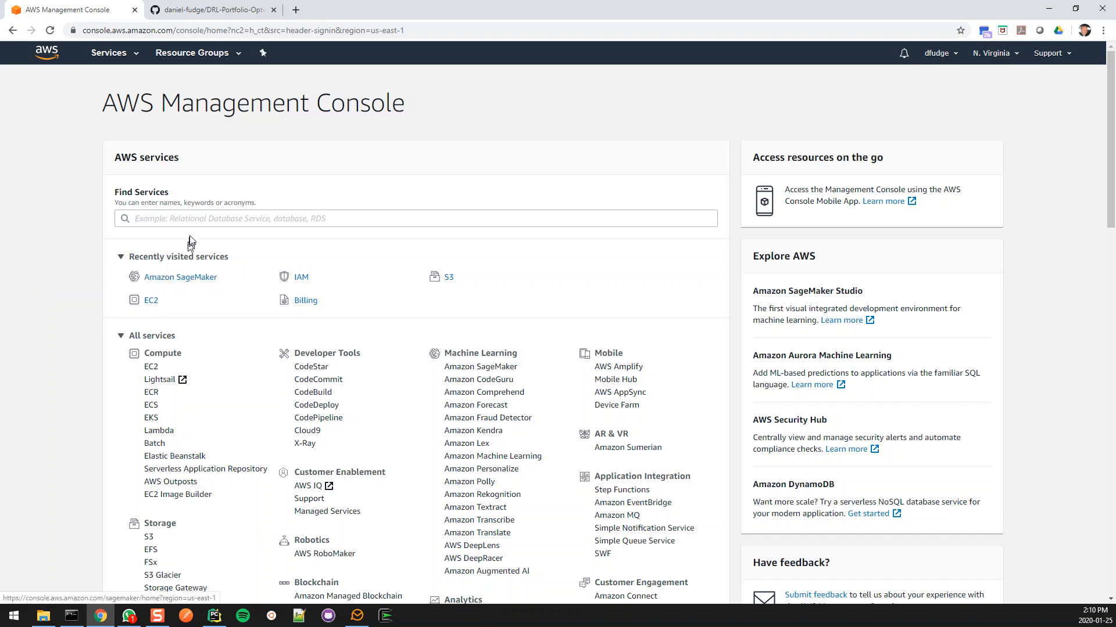
Open Amazon SageMaker from the machine learning services and check the list of available AWS regions
left_click(180, 218)
left_click(84, 241)
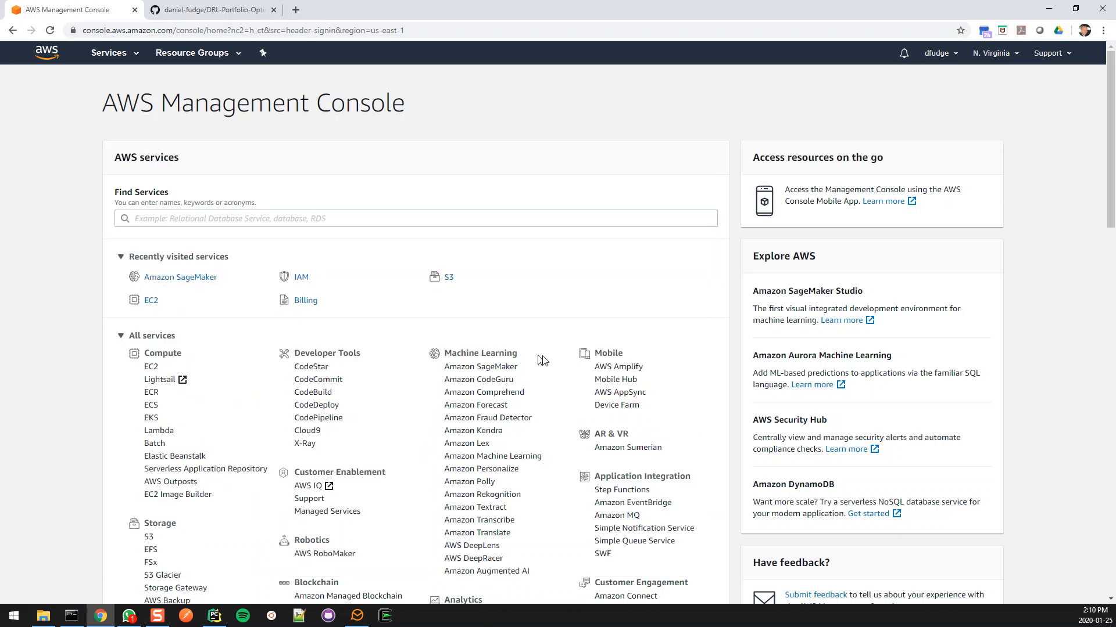
left_click(496, 371)
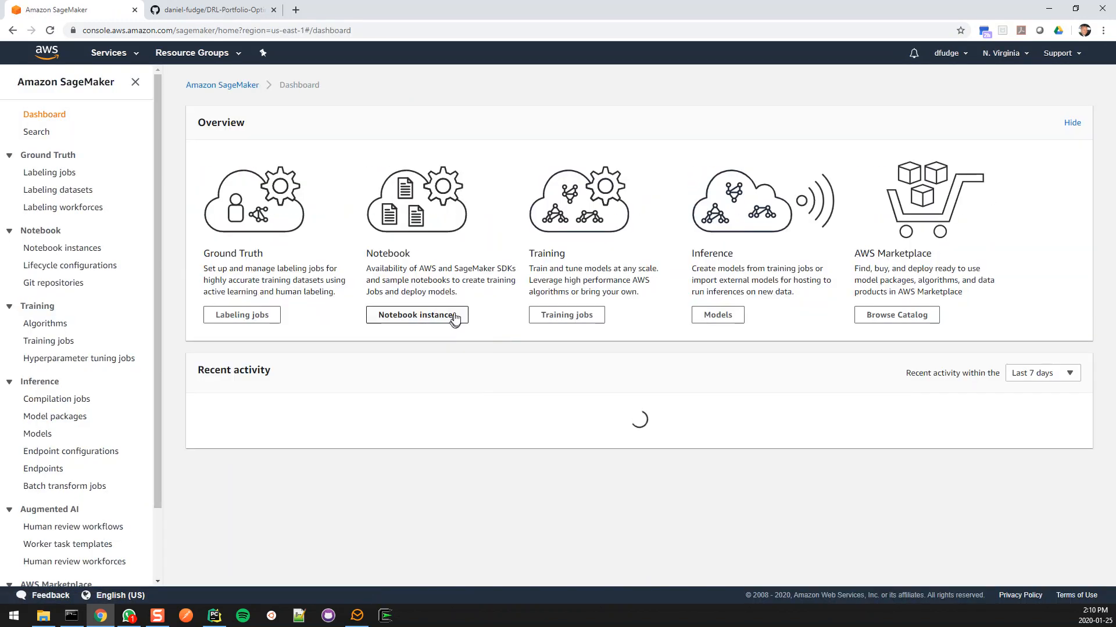
left_click(1017, 54)
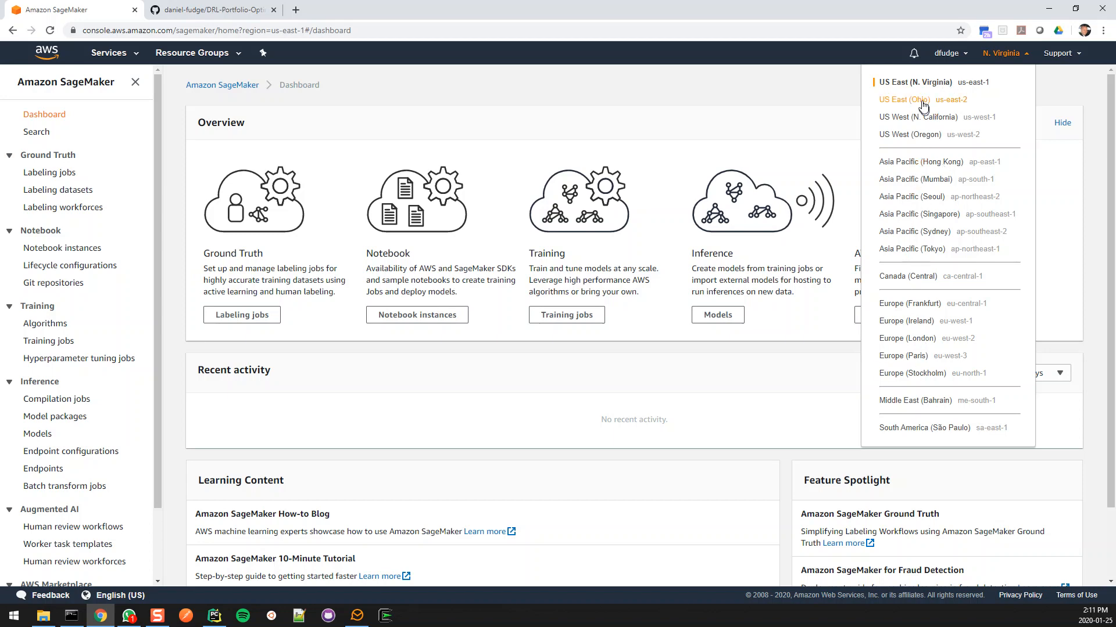
left_click(799, 84)
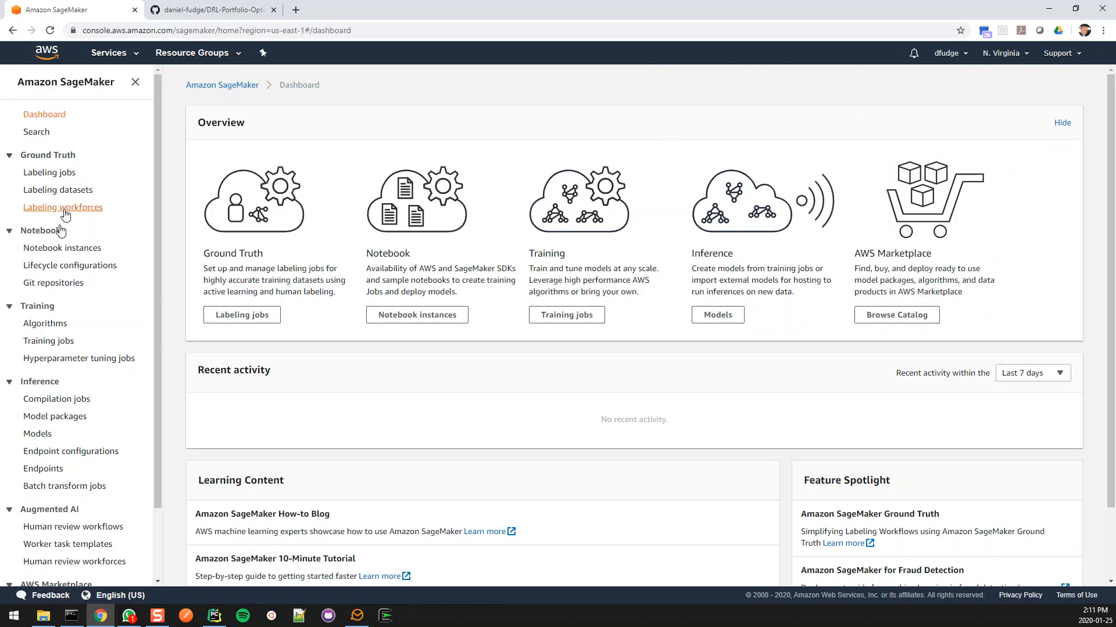
Start a new notebook instance named DRL-Portfolio-Optimization with the instance type ml.t2.medium
left_click(86, 250)
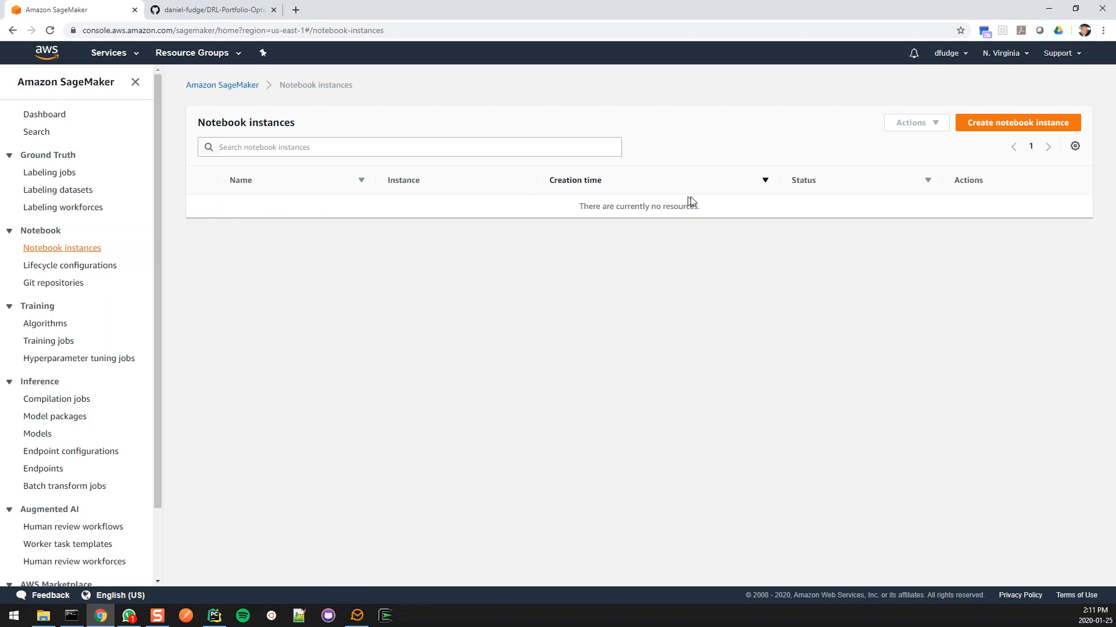
left_click(1051, 129)
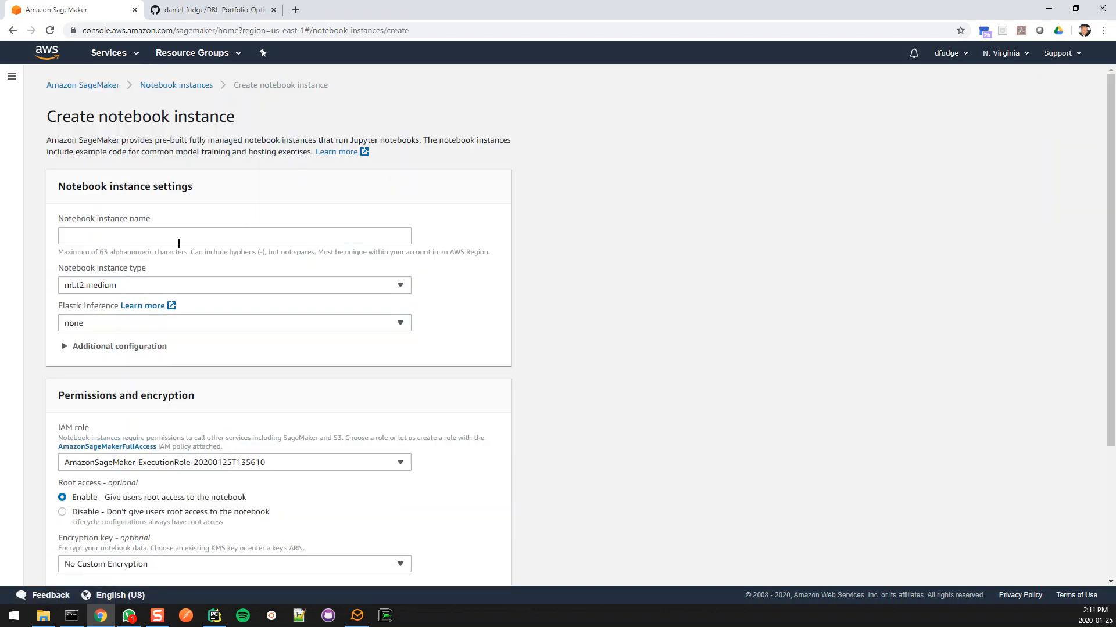
left_click(178, 238)
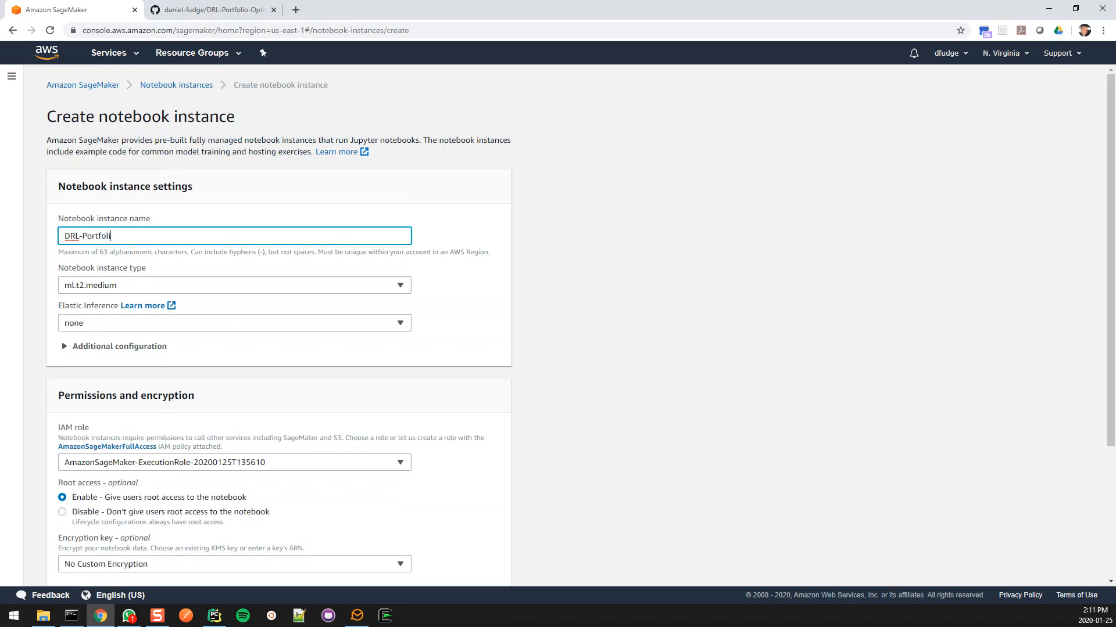
type("DRL-Portfolio-Oprt")
type("ation")
left_click(400, 286)
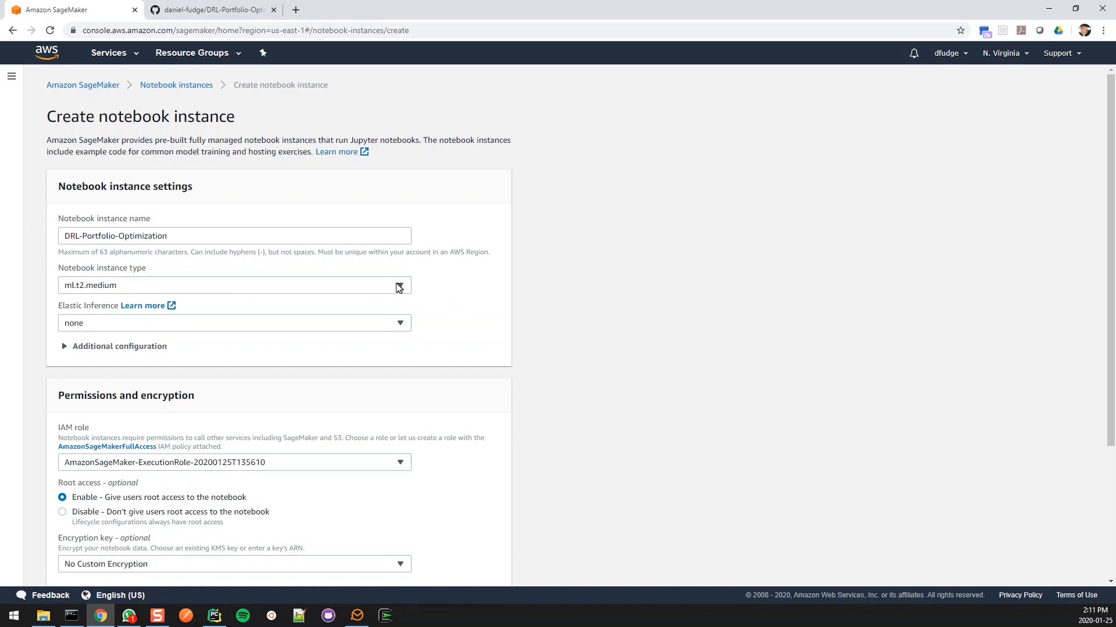
left_click(399, 287)
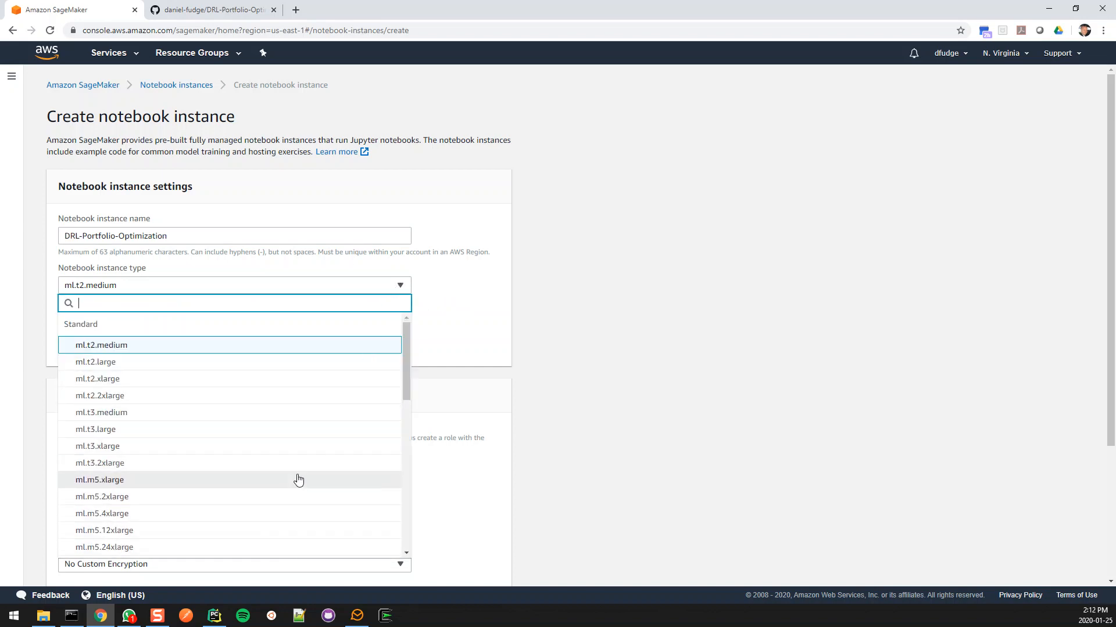
left_click(250, 347)
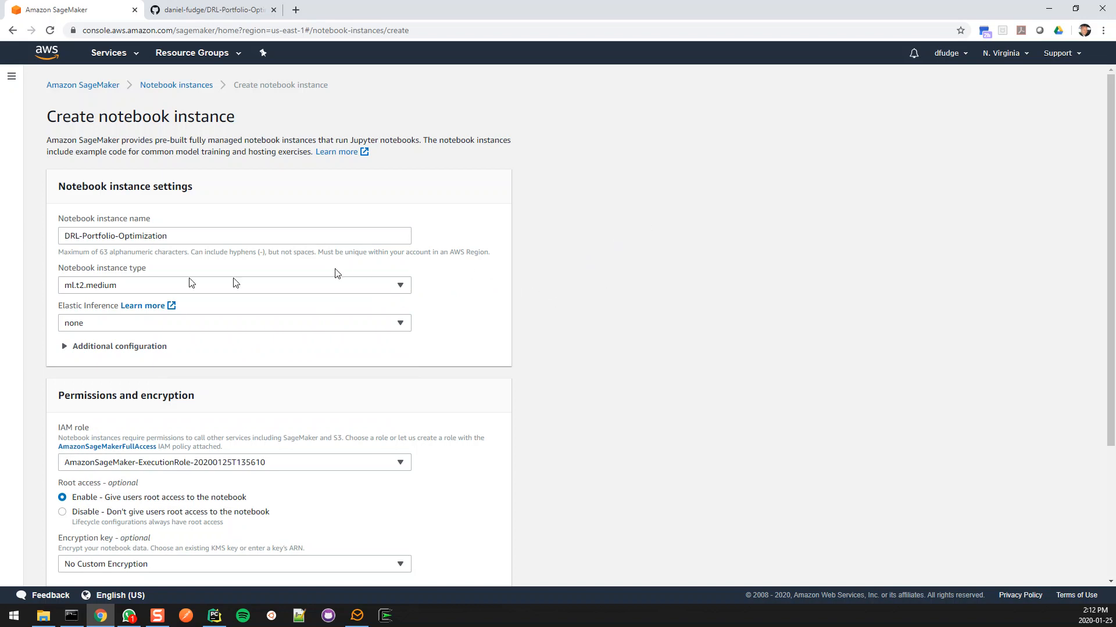
Create a new IAM role for the notebook instance, with None chosen for the optional S3 buckets
scroll(626, 308, "down", 3)
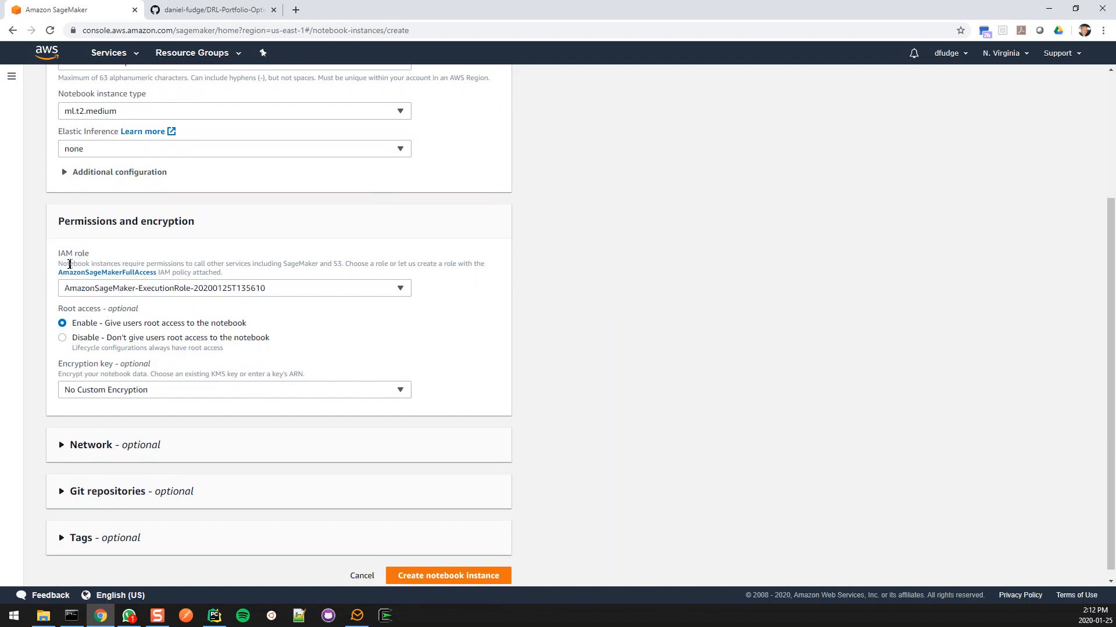
left_click(394, 291)
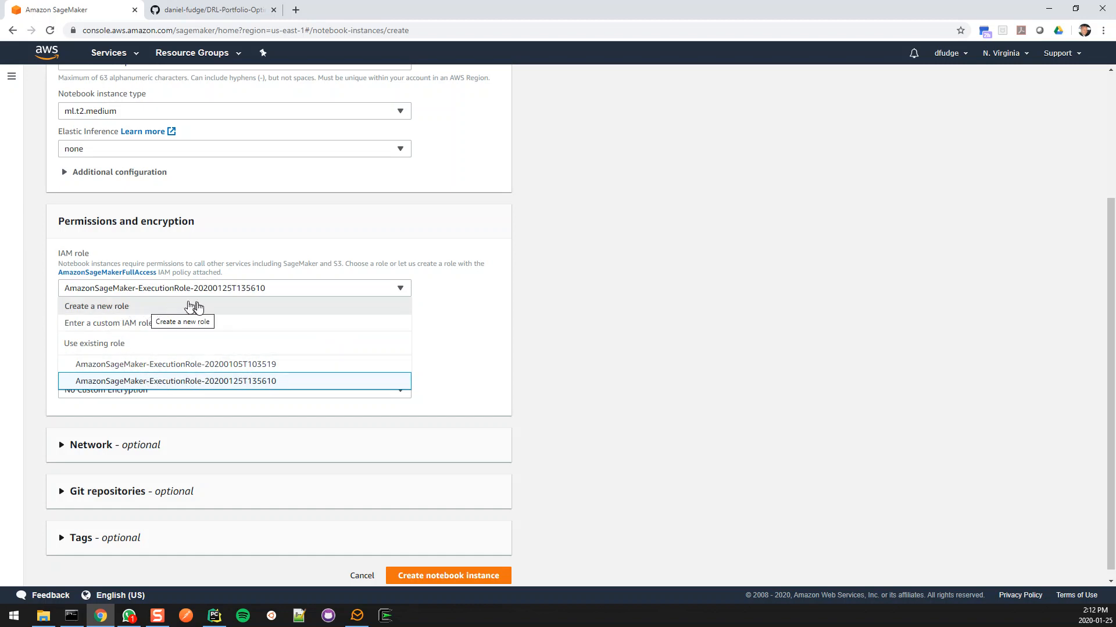
left_click(282, 311)
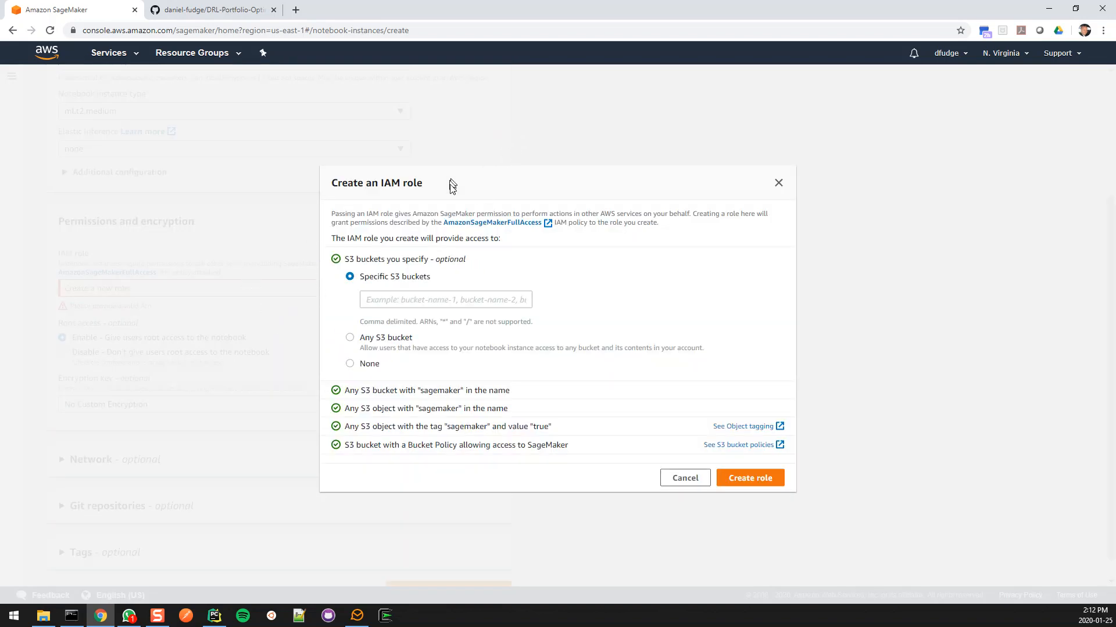
left_click(350, 364)
left_click_drag(345, 390, 527, 391)
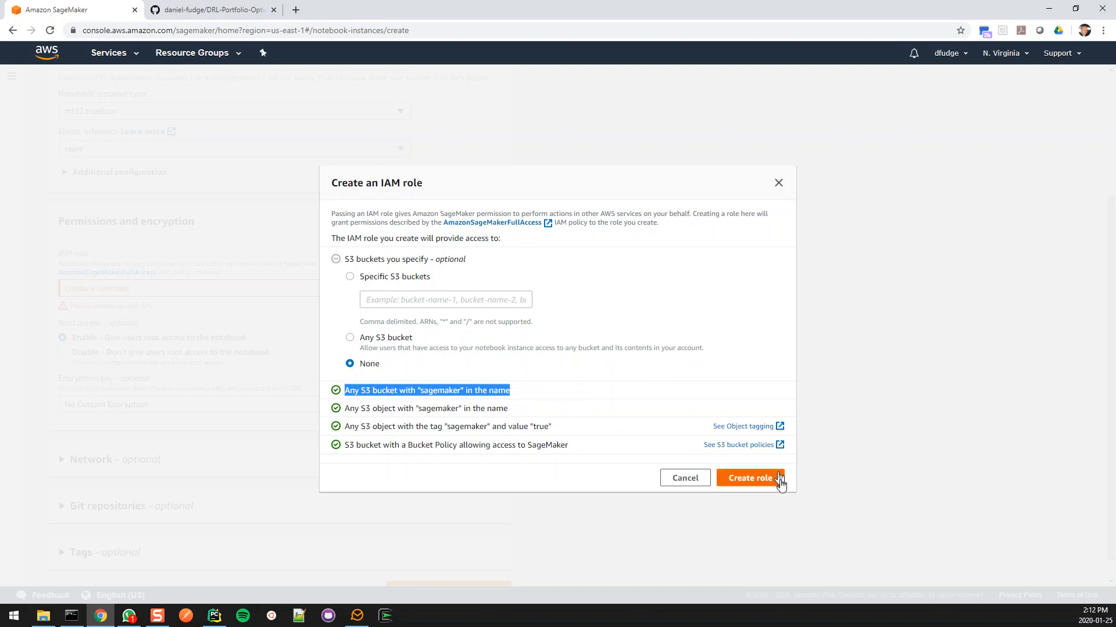
left_click(756, 485)
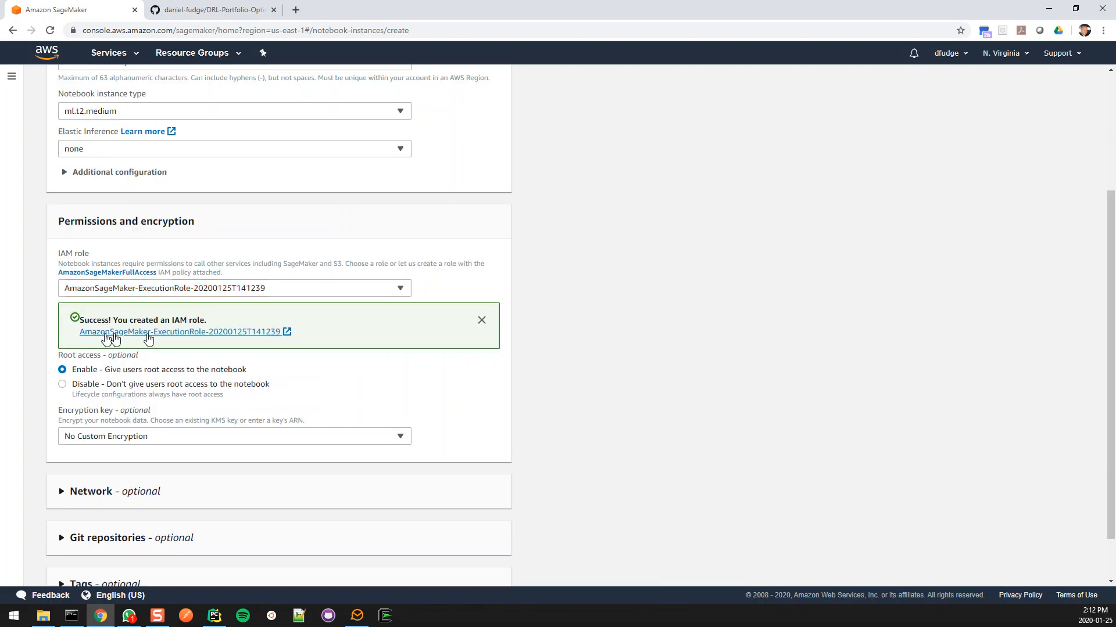
Set the default Git repository option to clone a public Git repository to this notebook instance only
scroll(687, 342, "down", 1)
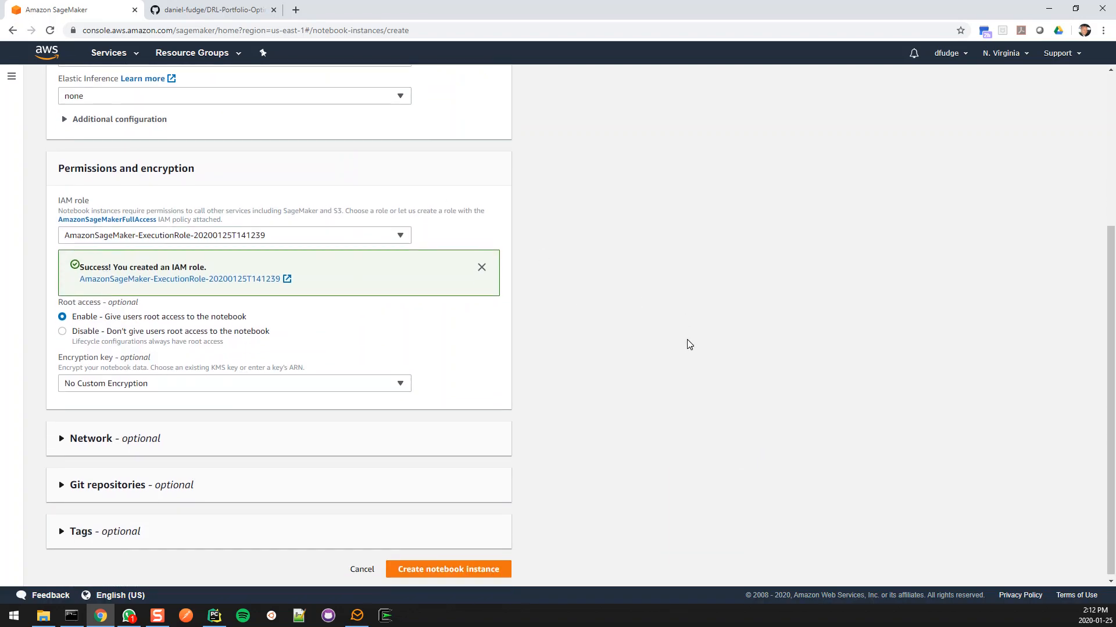
left_click(61, 487)
scroll(647, 421, "down", 2)
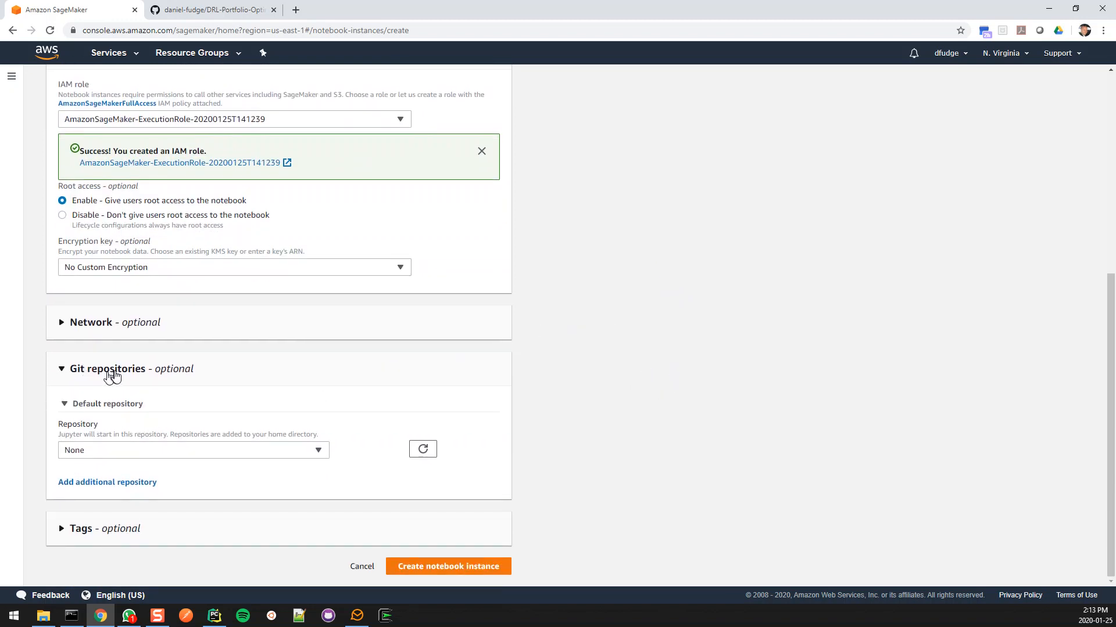
left_click(318, 452)
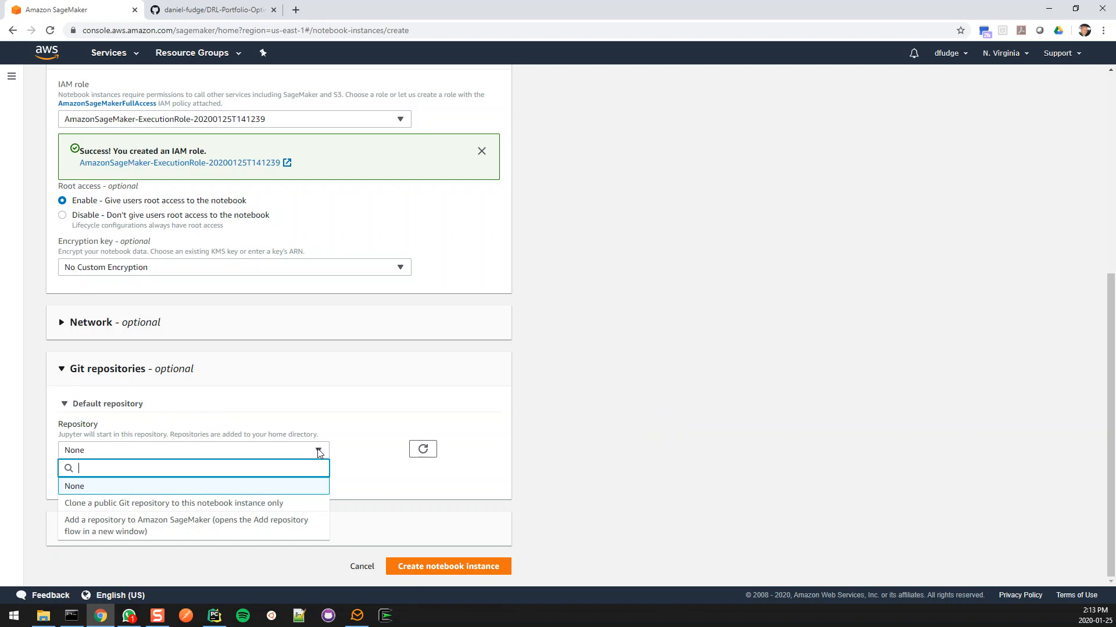
left_click(308, 509)
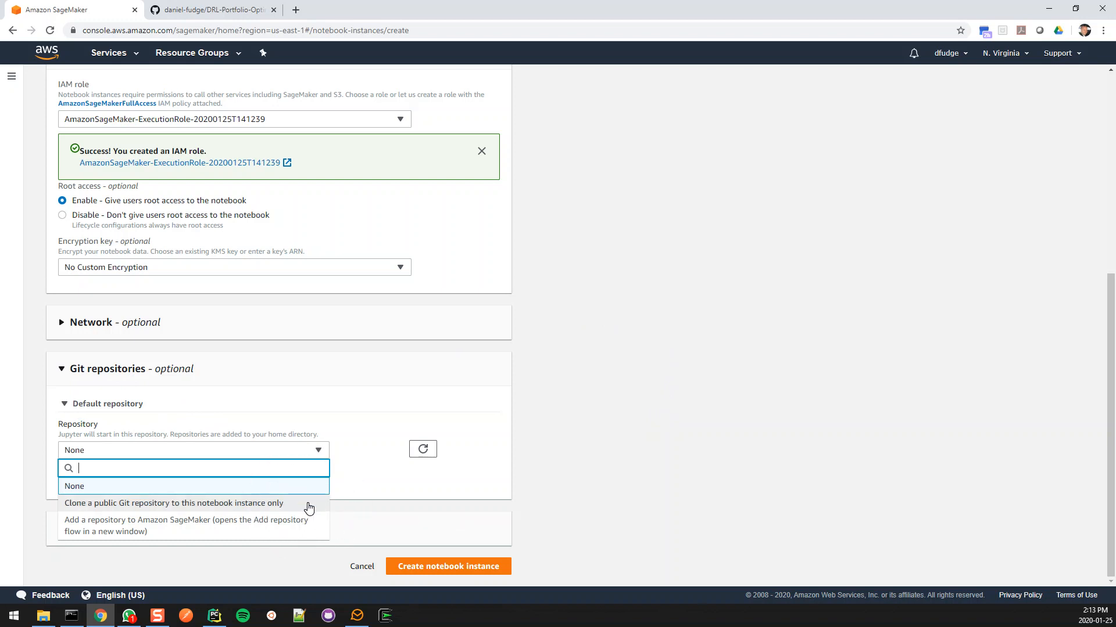
left_click(308, 505)
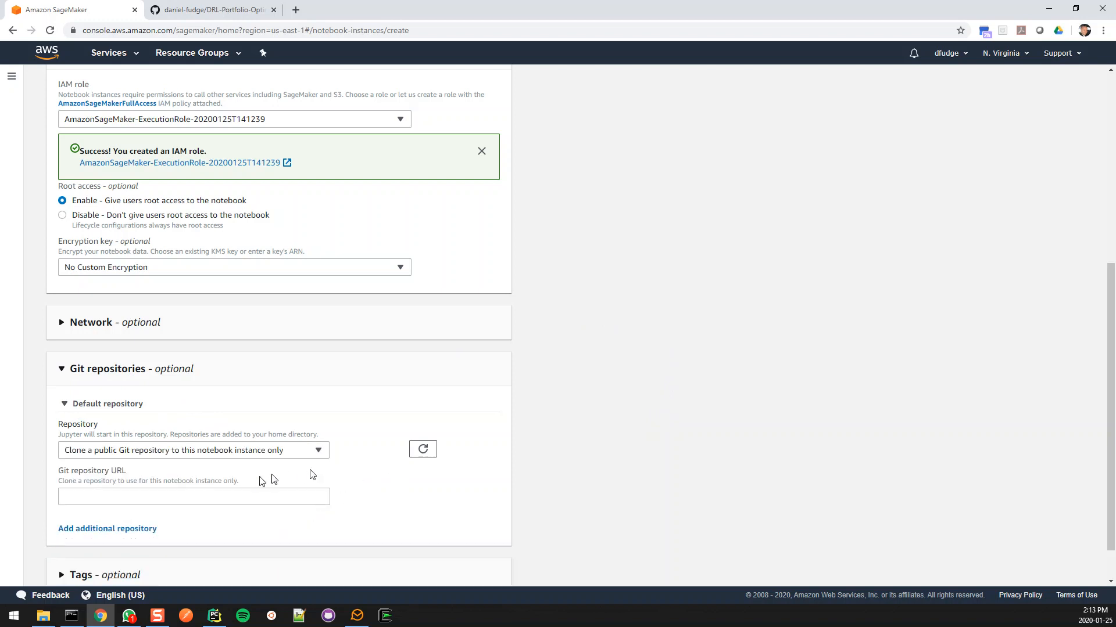
Copy the HTTPS clone URL of the DRL-Portfolio-Optimization repository from GitHub and paste it as the notebook's Git repository URL
left_click(198, 11)
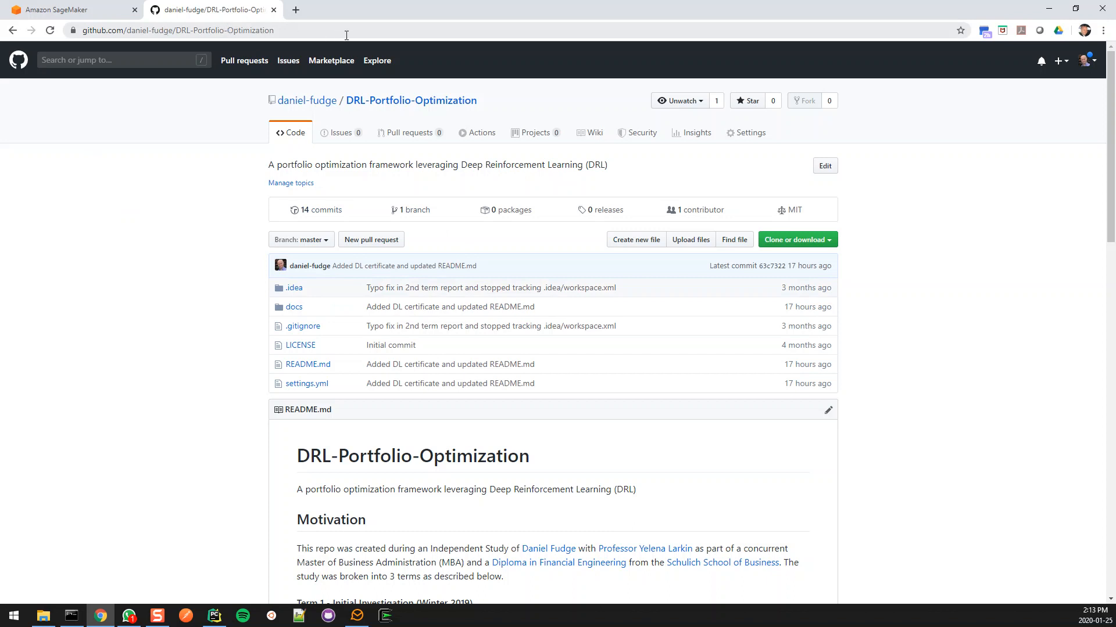
left_click(829, 243)
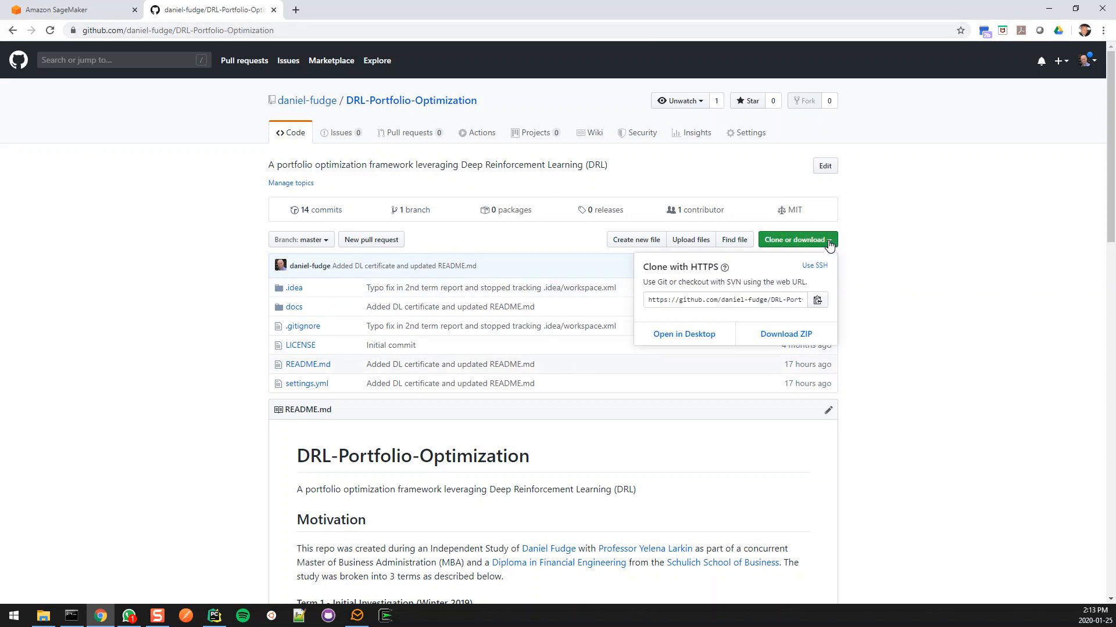
left_click(818, 302)
left_click(75, 10)
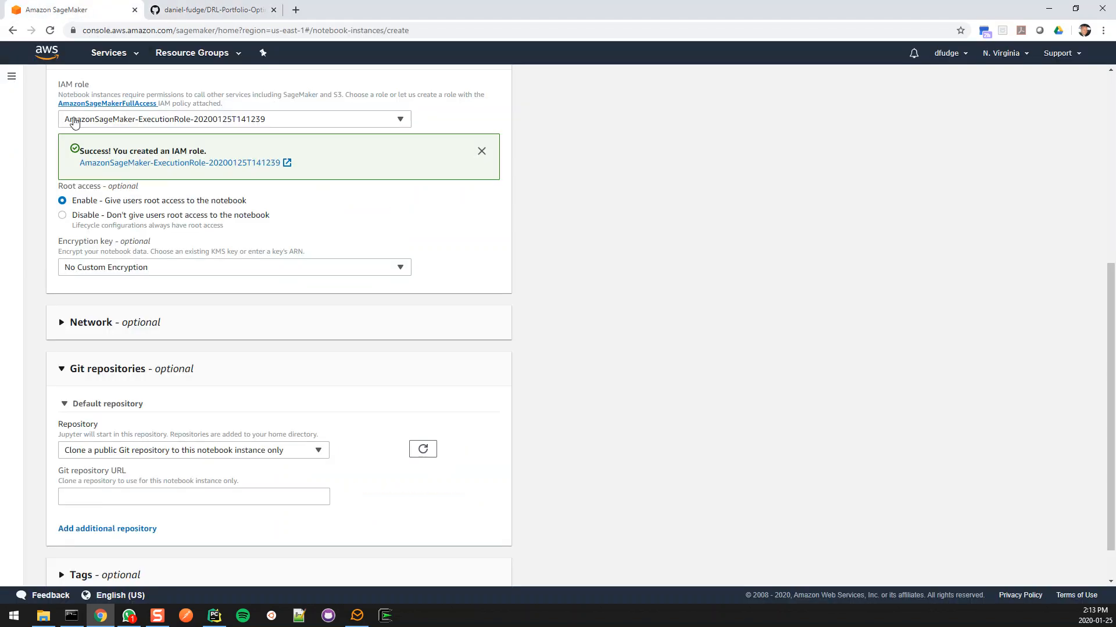
left_click(87, 500)
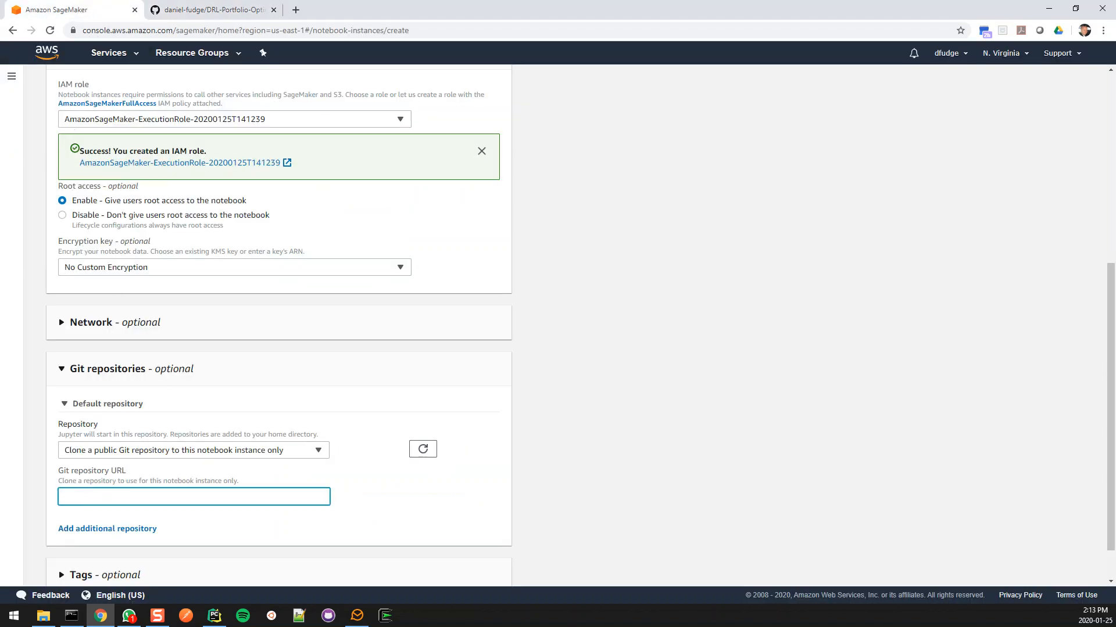
key("ctrl+v")
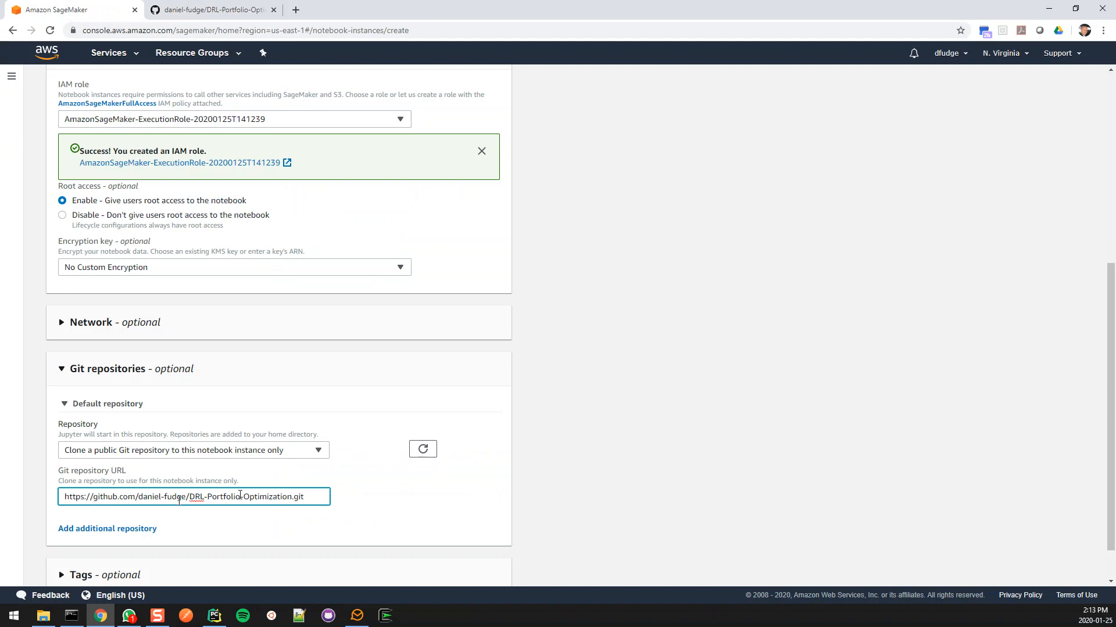
Create the configured notebook instance and open it in Jupyter once it is in service
scroll(484, 492, "down", 1)
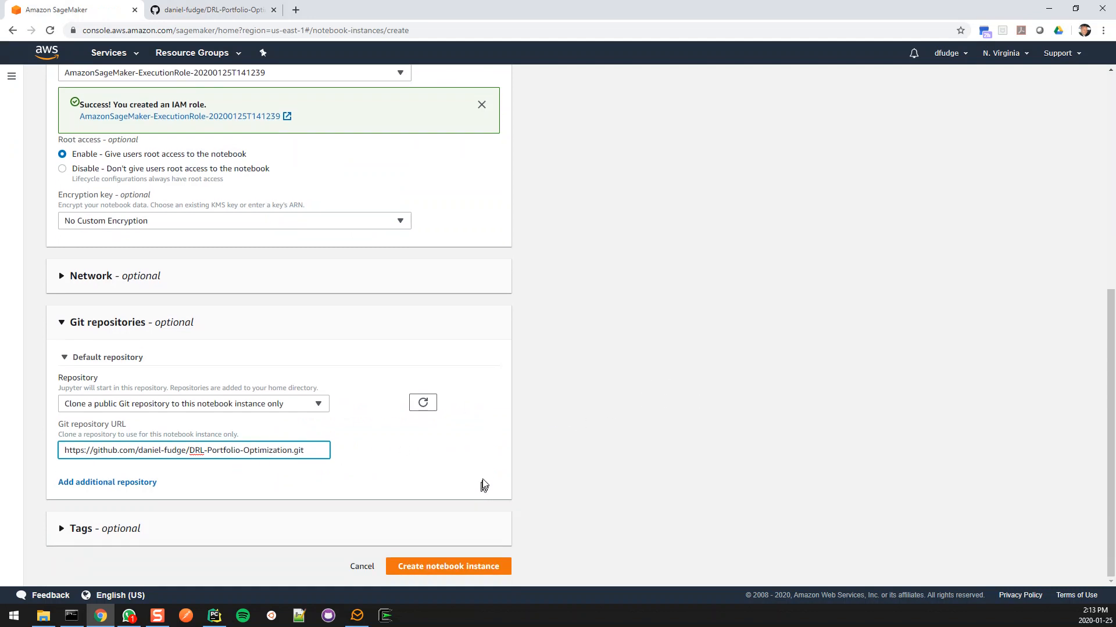
left_click(474, 570)
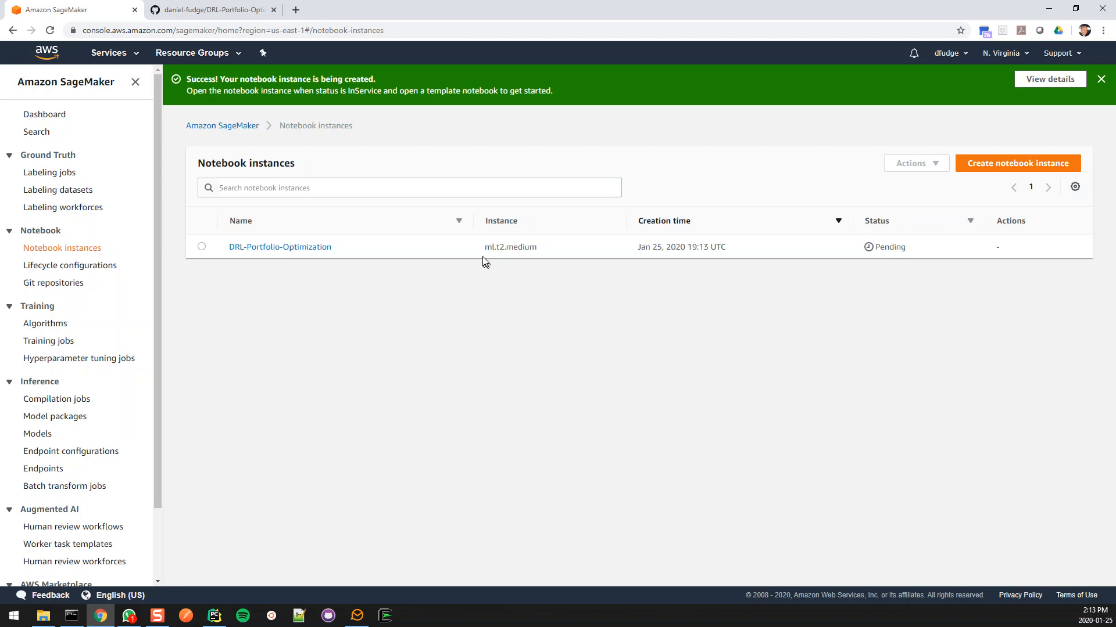
left_click_drag(487, 247, 538, 250)
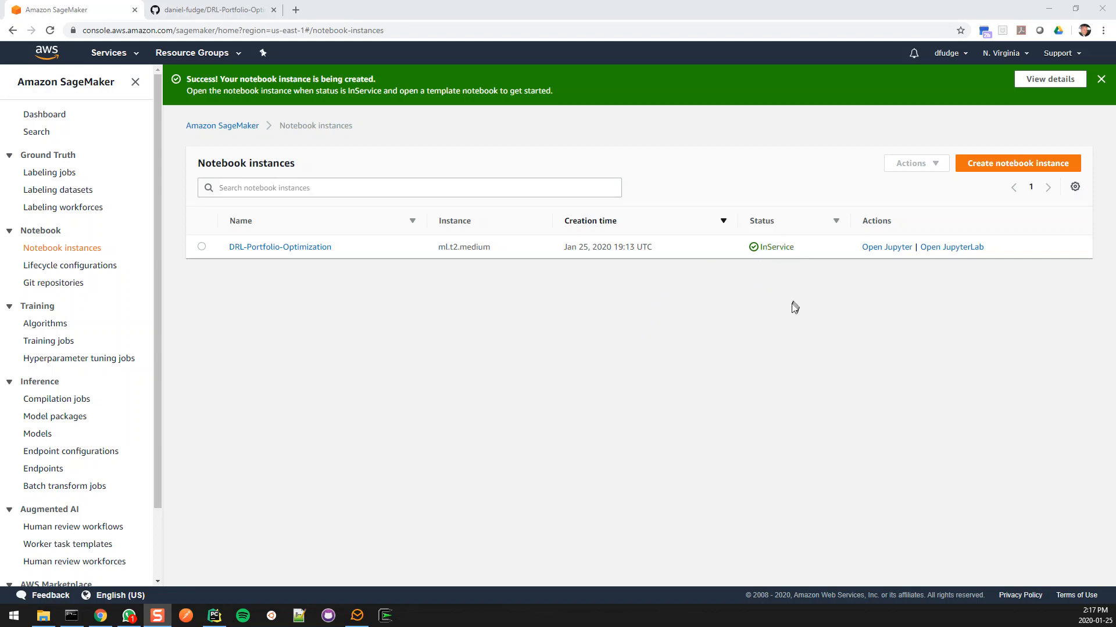
left_click(884, 247)
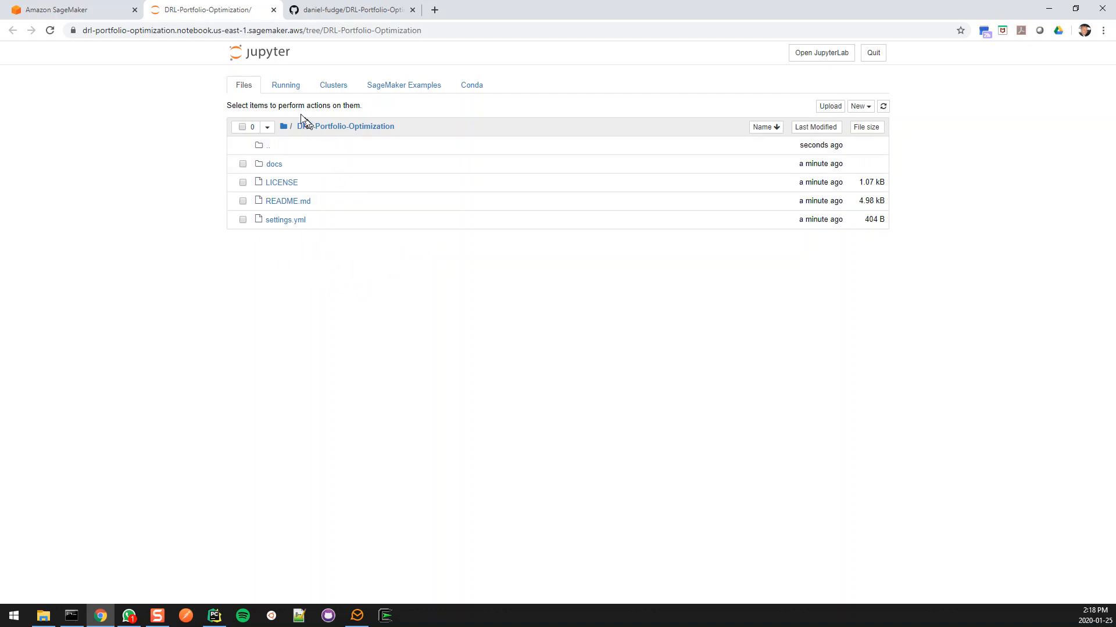
Preview the rl_news_vendor_ray_custom.ipynb notebook from the Reinforcement Learning category of the SageMaker examples
left_click(411, 89)
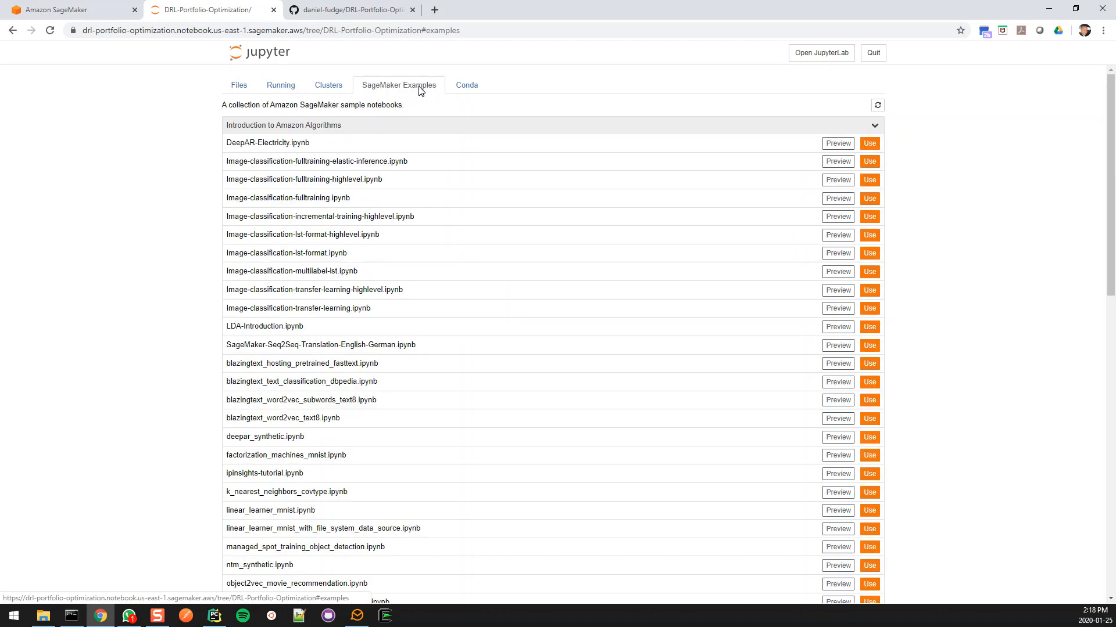
left_click(875, 126)
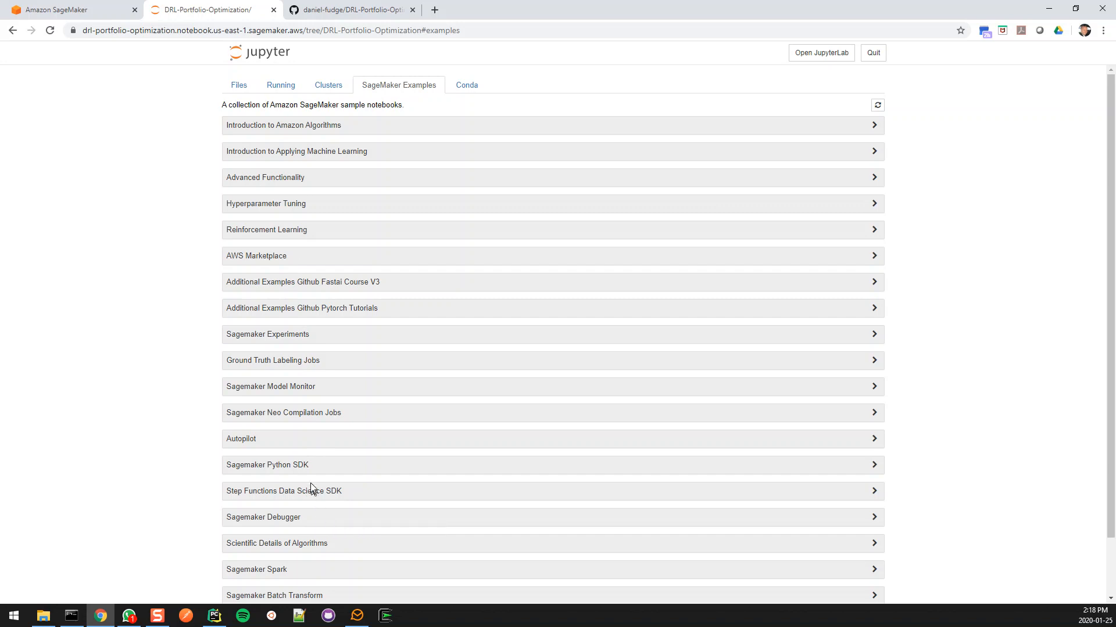
left_click(874, 231)
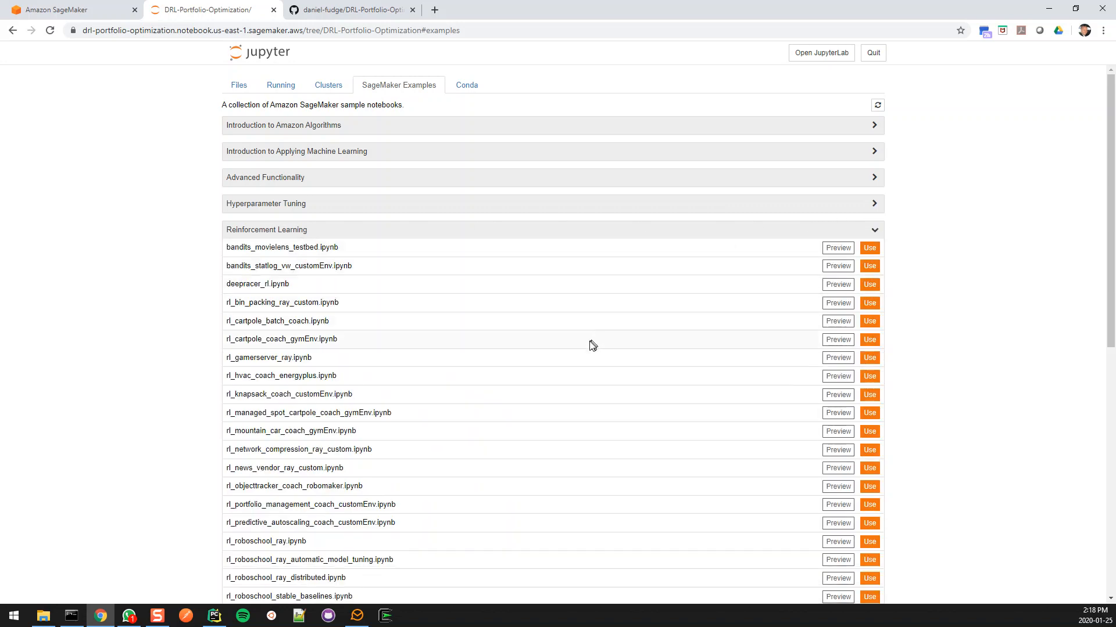
scroll(587, 342, "down", 3)
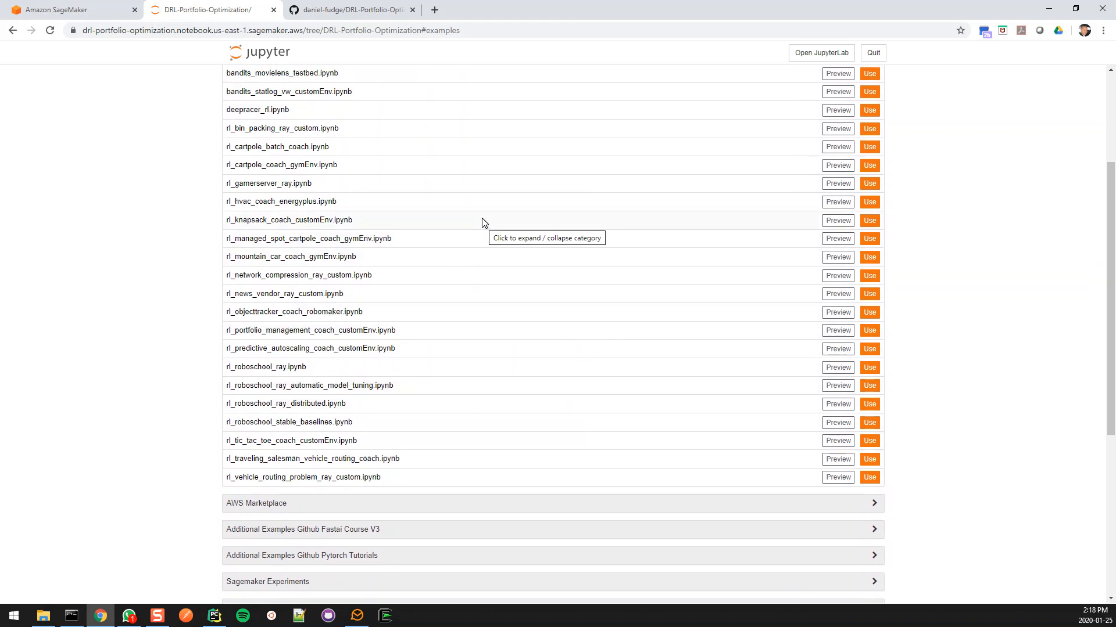
left_click(837, 296)
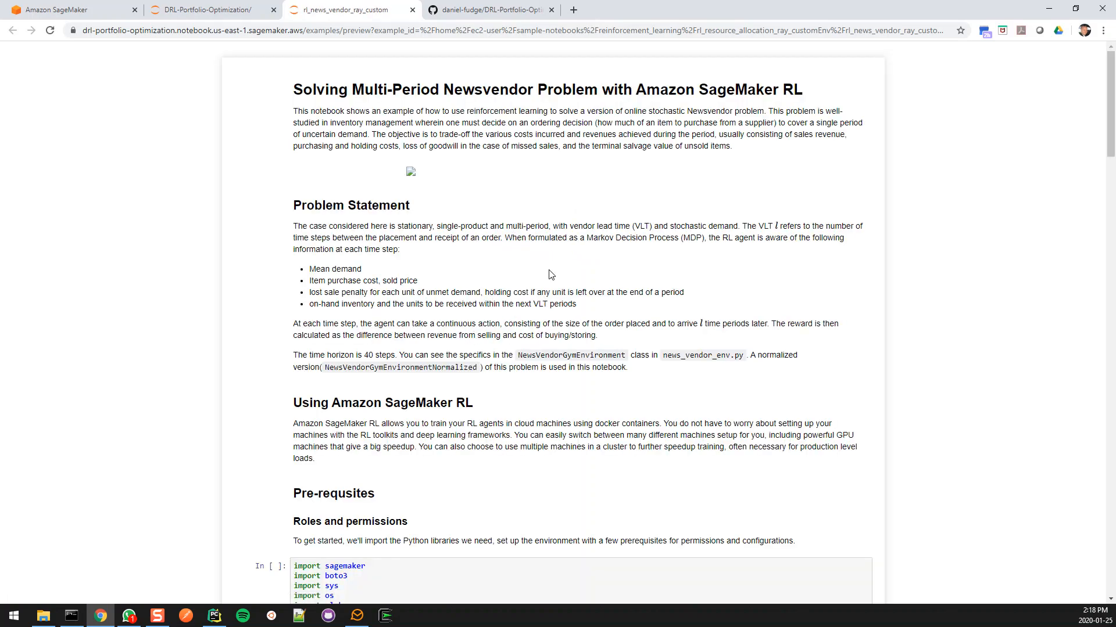
Read through the newsvendor example notebook, from the problem statement to the metric definitions, and return to its beginning
scroll(551, 274, "down", 7)
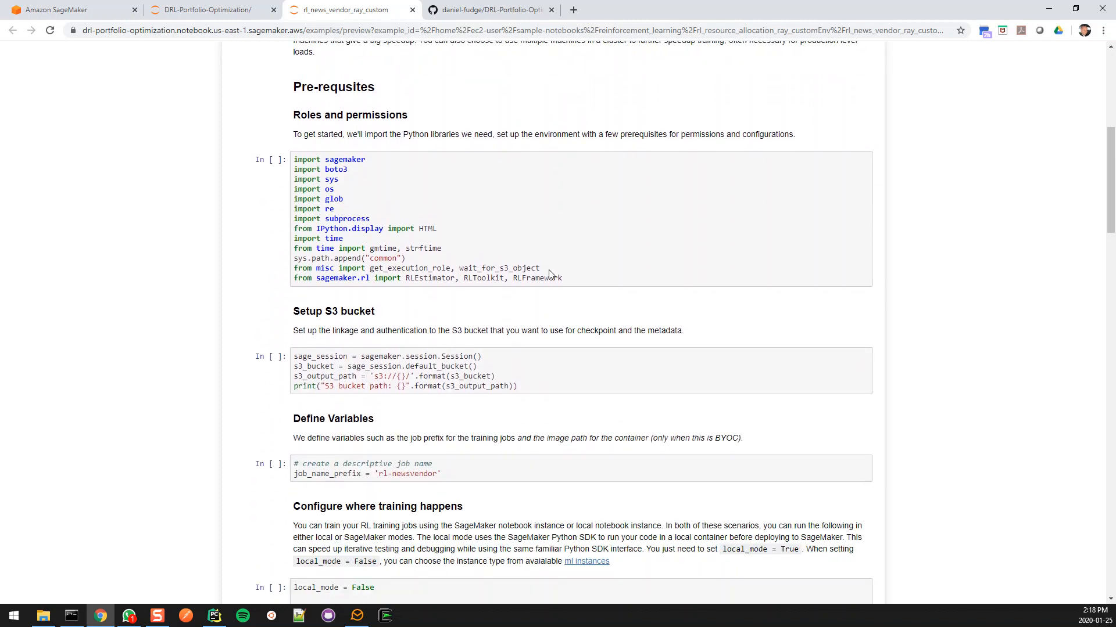
scroll(548, 270, "down", 6)
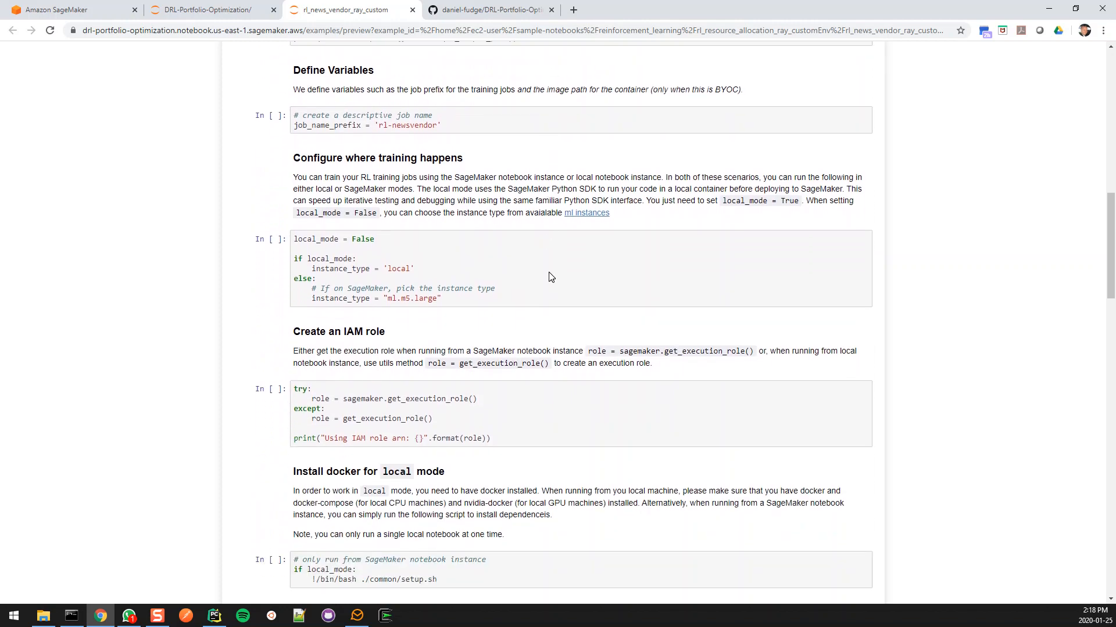
scroll(549, 276, "down", 7)
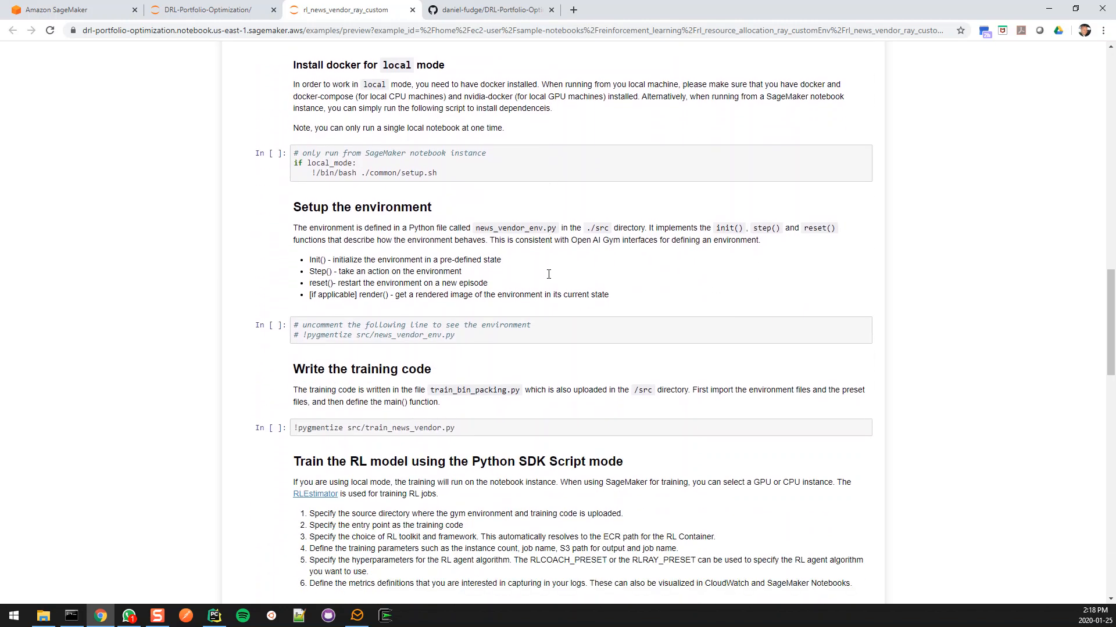
scroll(549, 275, "down", 4)
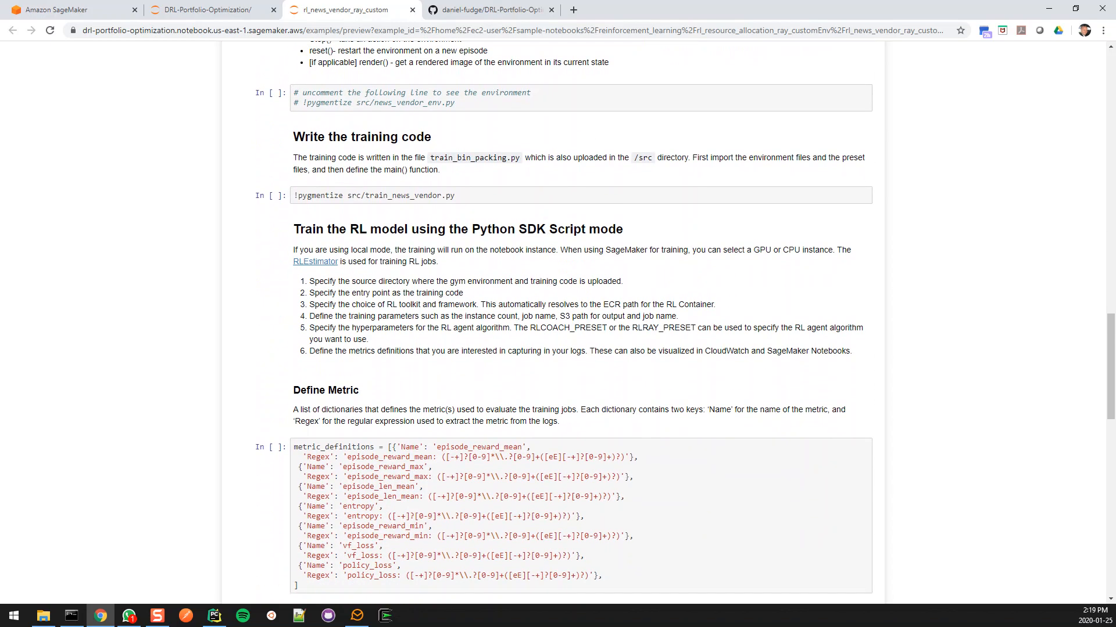
scroll(546, 287, "up", 20)
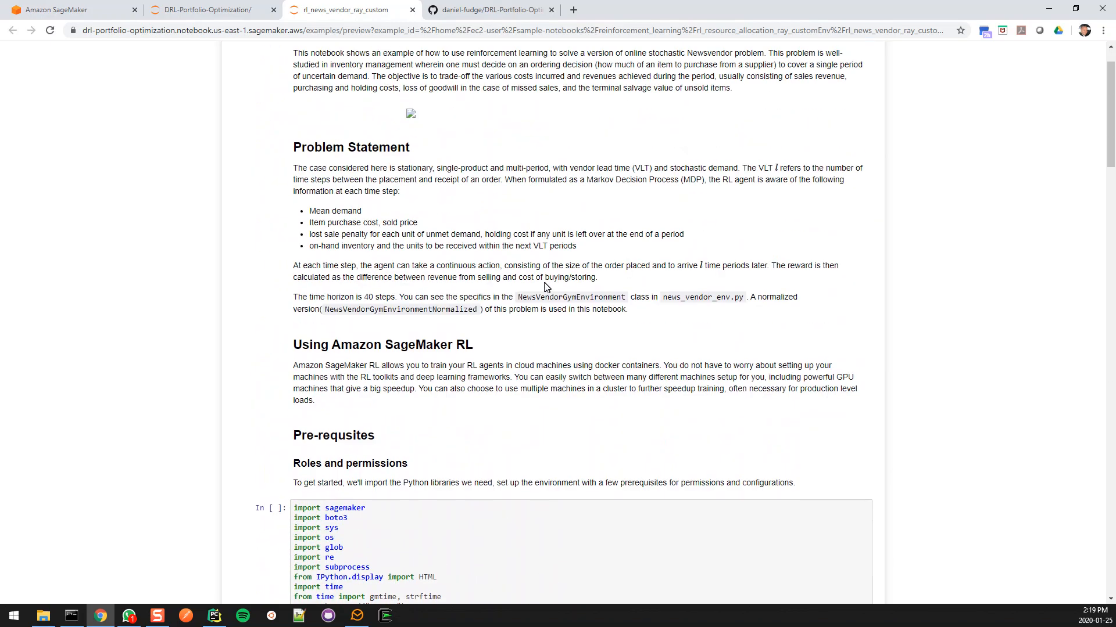
scroll(546, 287, "up", 1)
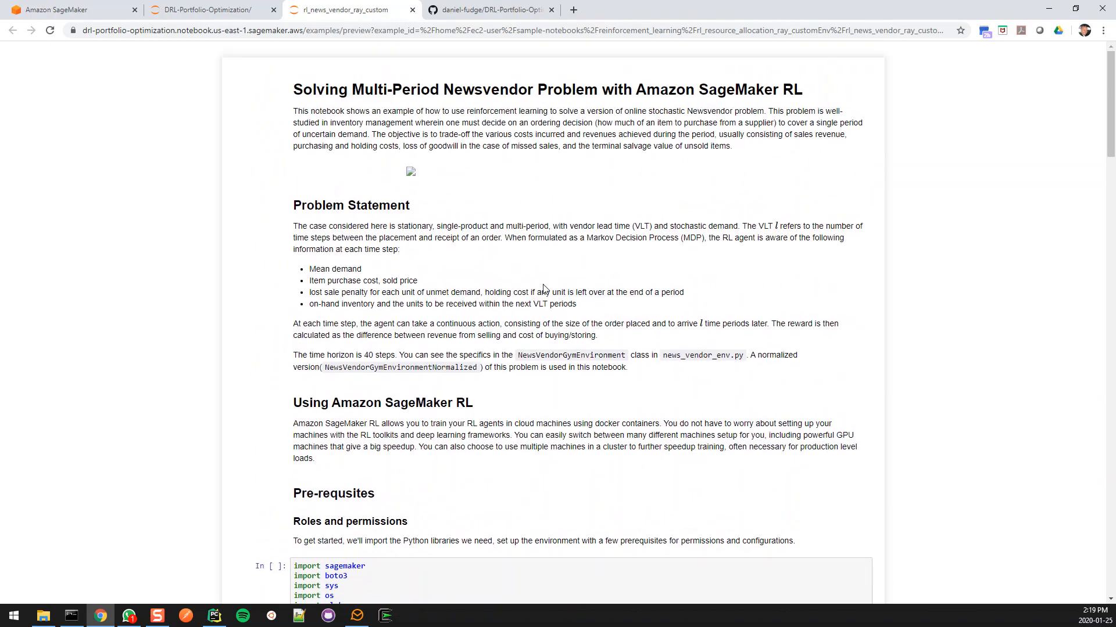
Close the example preview, and leave Jupyter from the DRL-Portfolio-Optimization file list
left_click(413, 10)
scroll(697, 369, "up", 3)
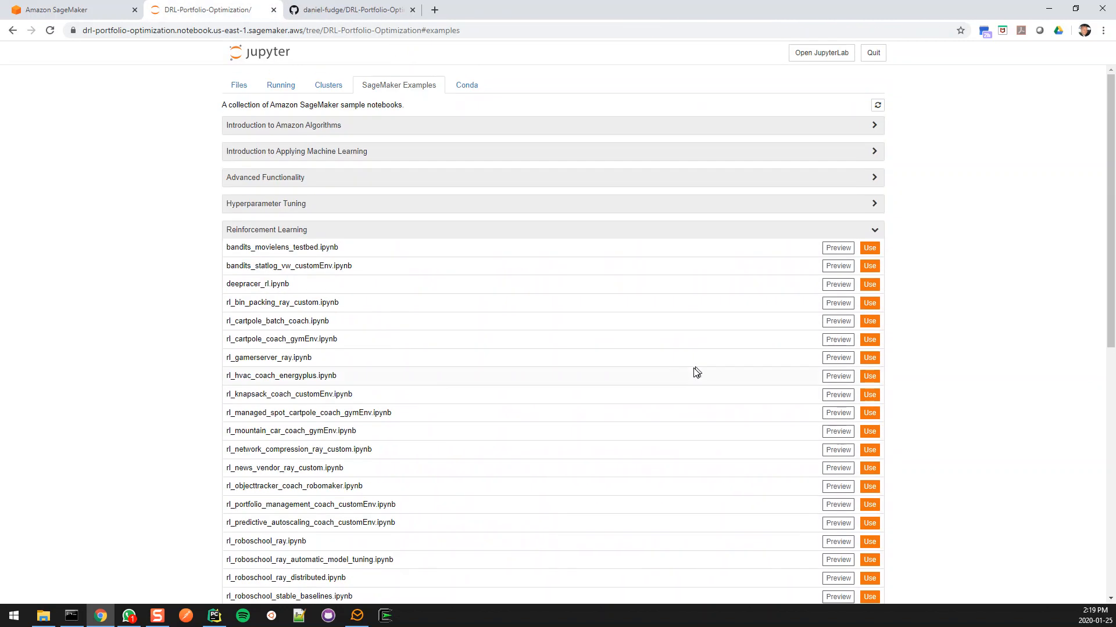
left_click(241, 85)
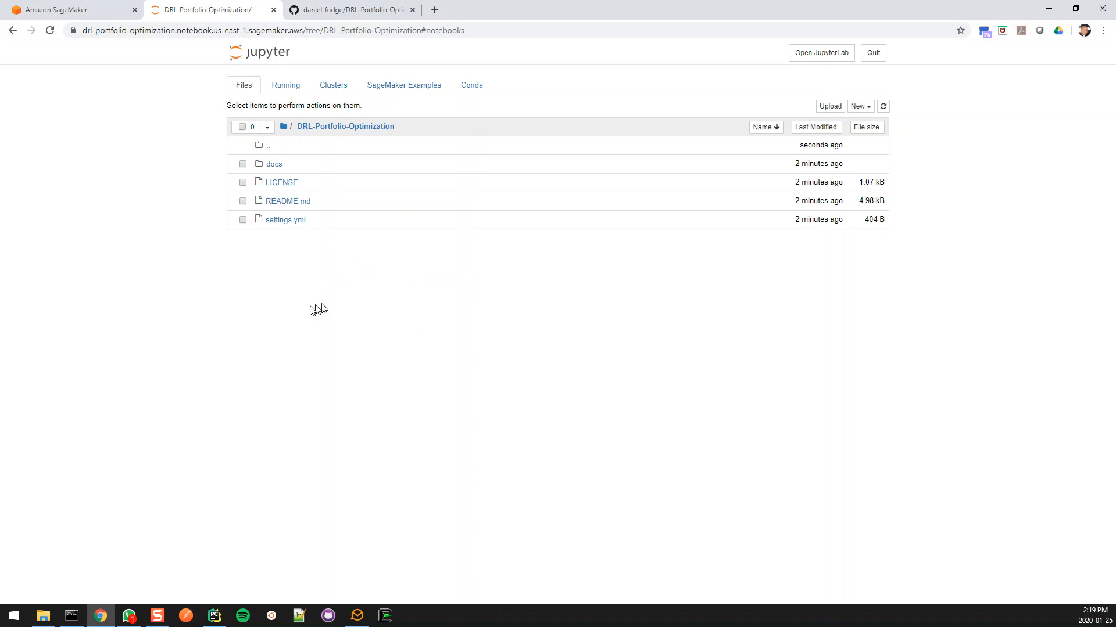
left_click(274, 10)
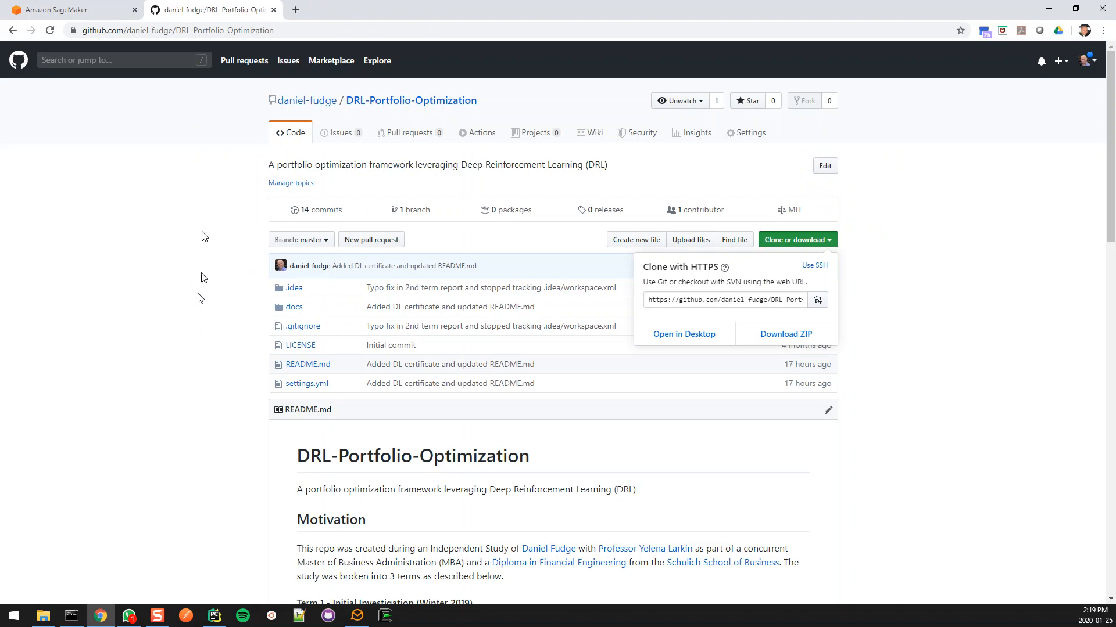
Go from the AWS Management Console home page to the list of SageMaker notebook instances
left_click(80, 12)
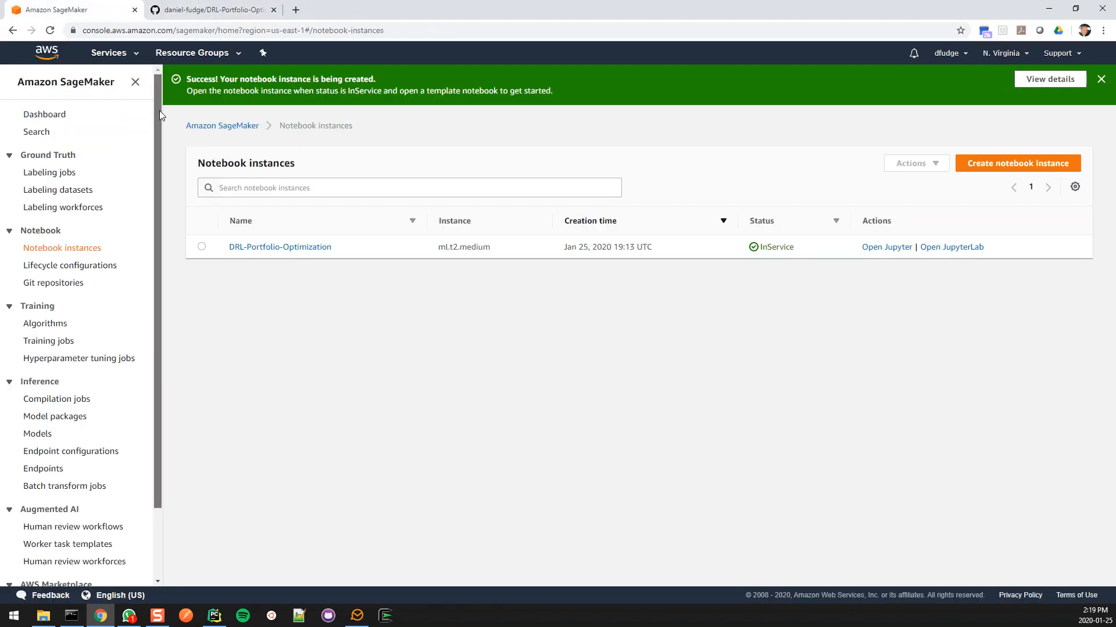
left_click(114, 54)
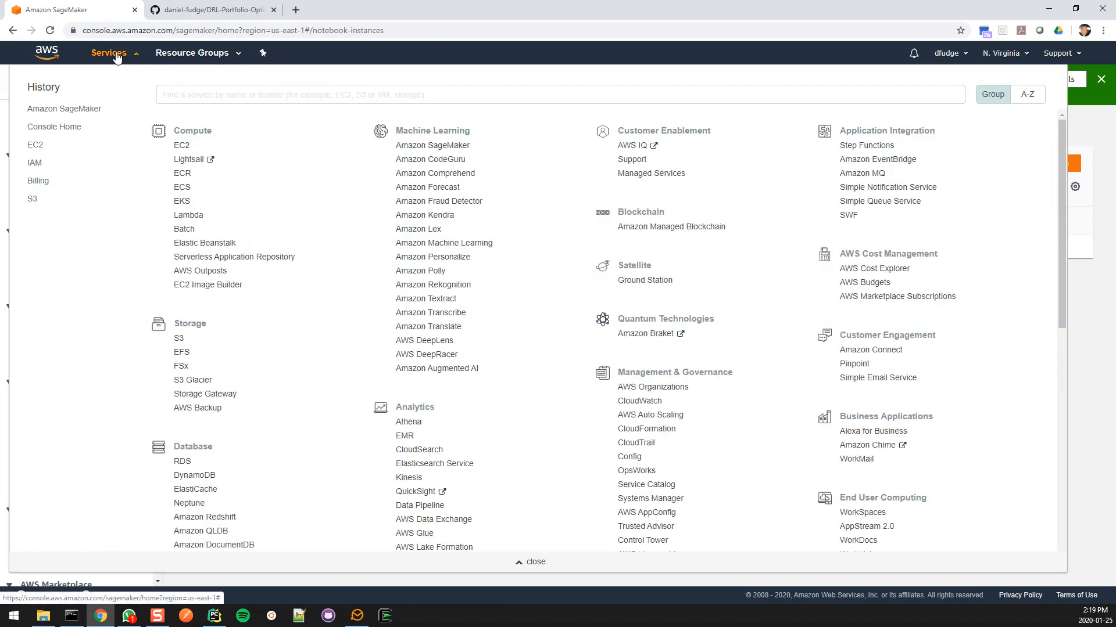
left_click(63, 60)
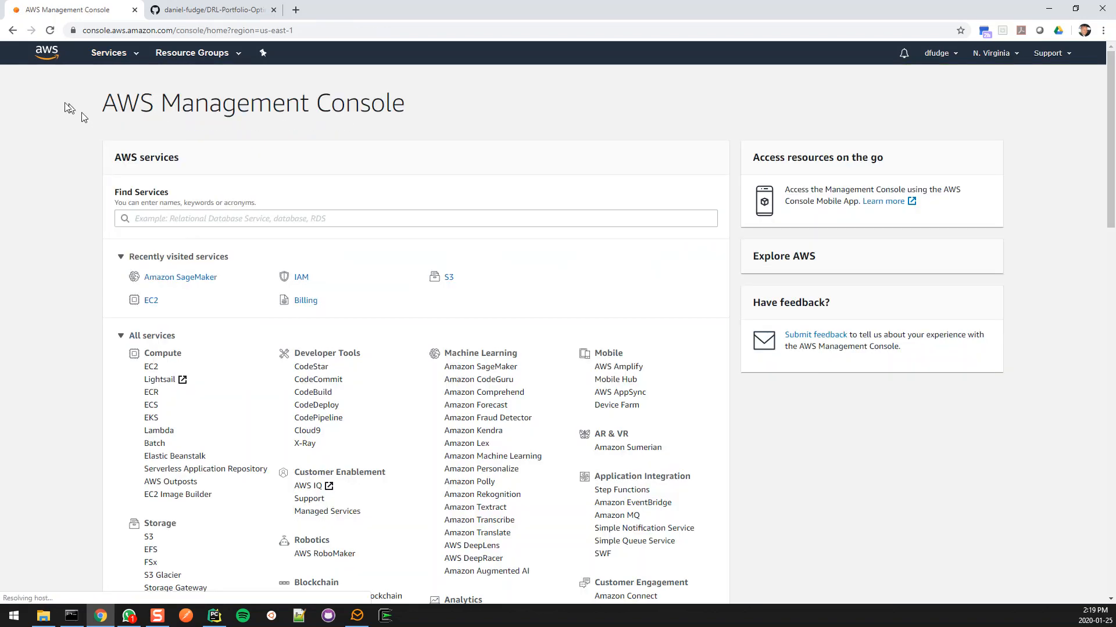
left_click(185, 285)
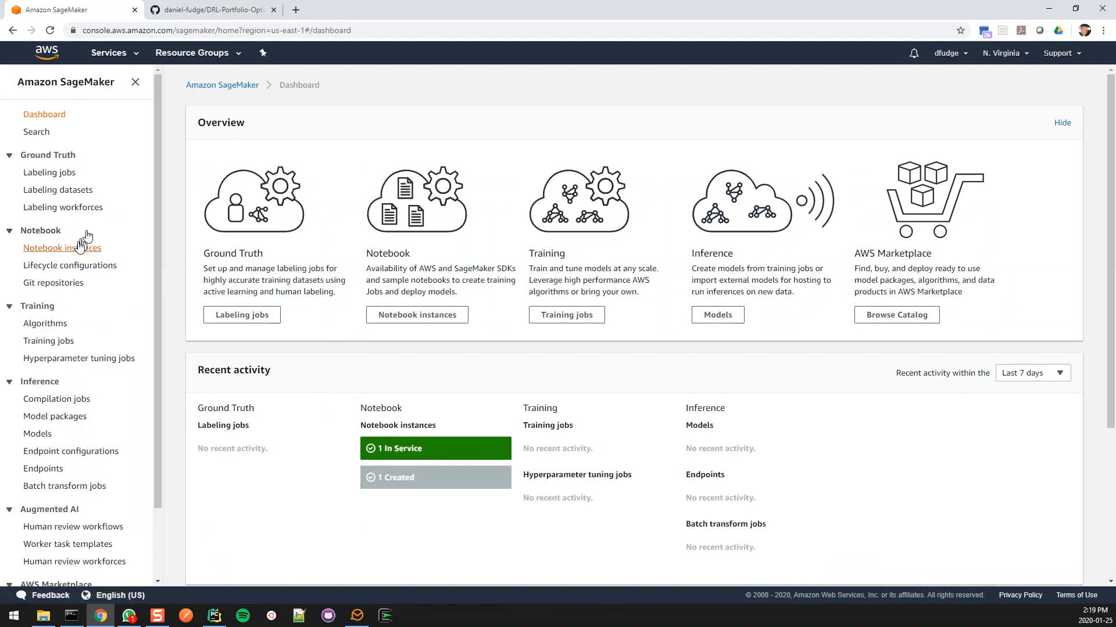
left_click(80, 246)
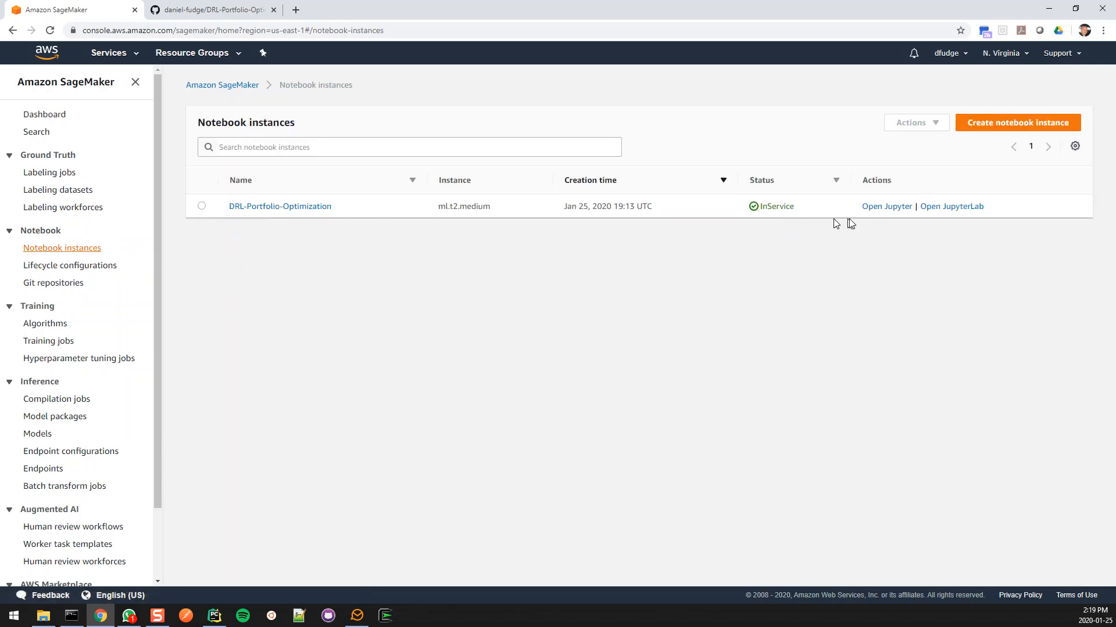
Stop the DRL-Portfolio-Optimization notebook instance and check which actions it offers while stopping
left_click(201, 206)
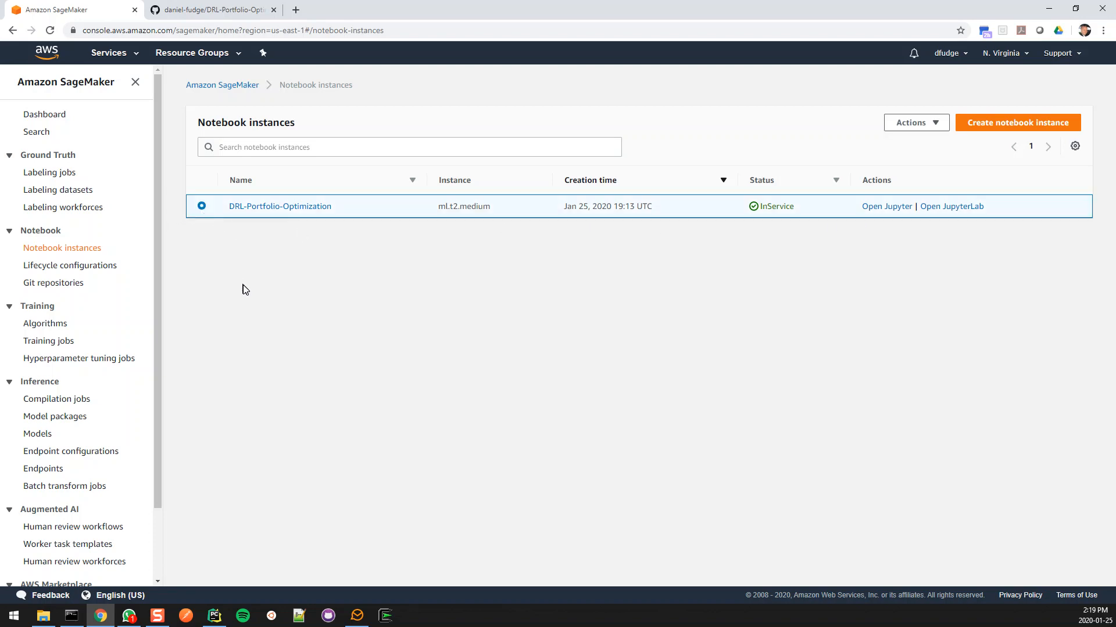
left_click(937, 125)
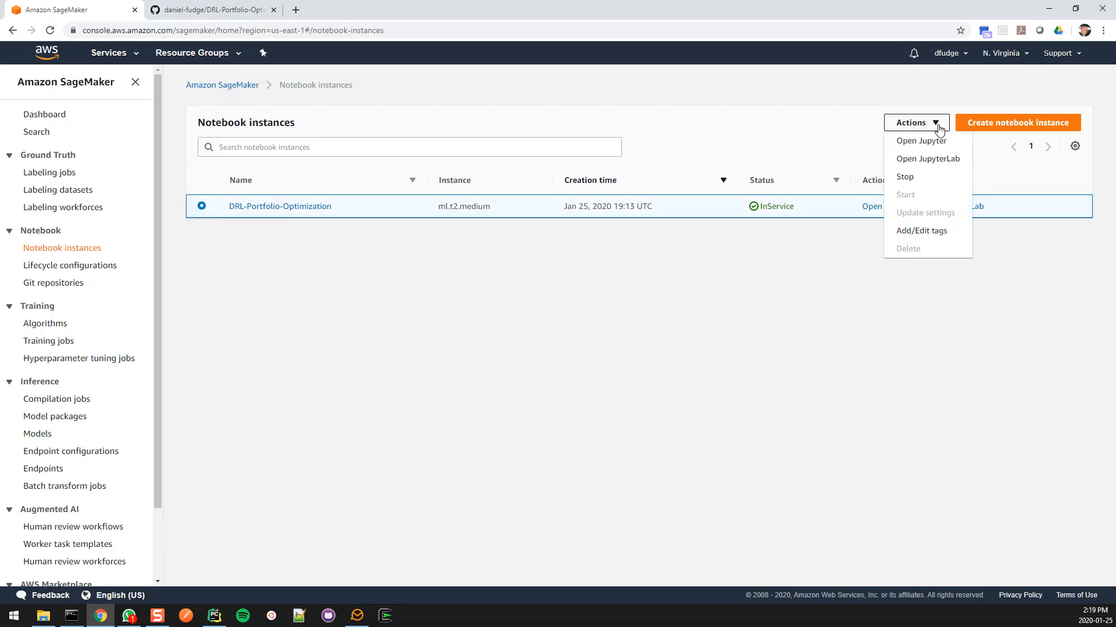
left_click(935, 184)
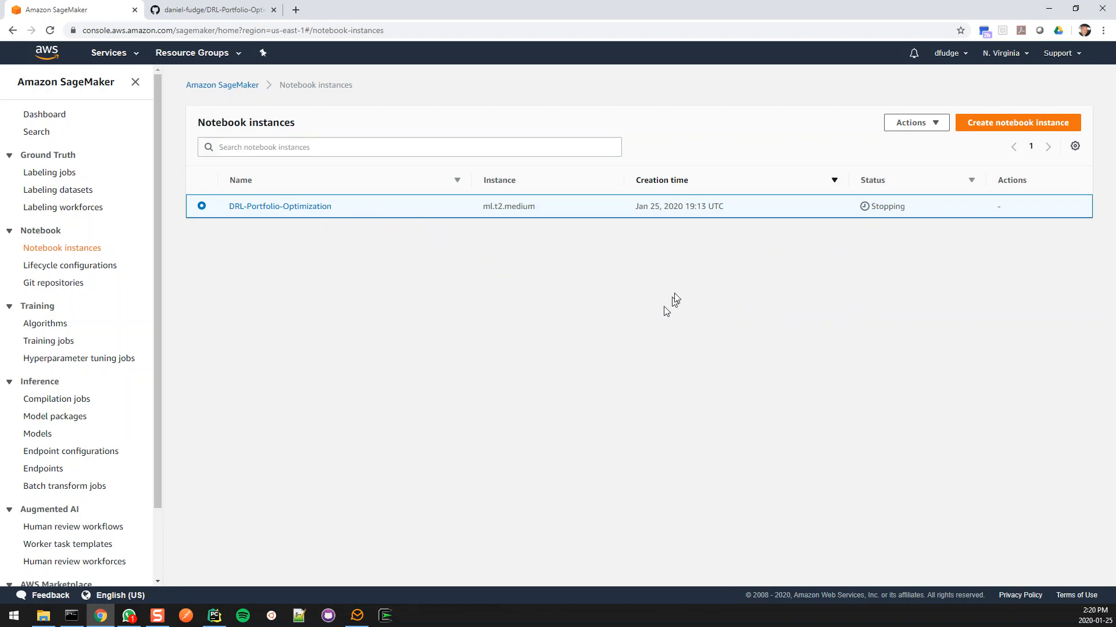
left_click(940, 125)
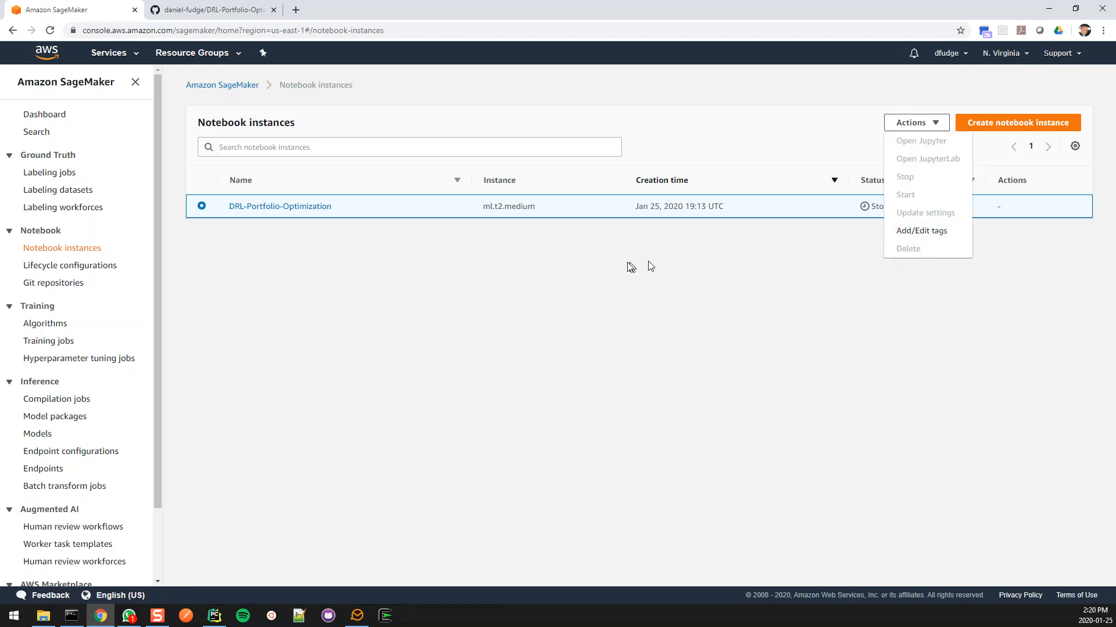
left_click(606, 260)
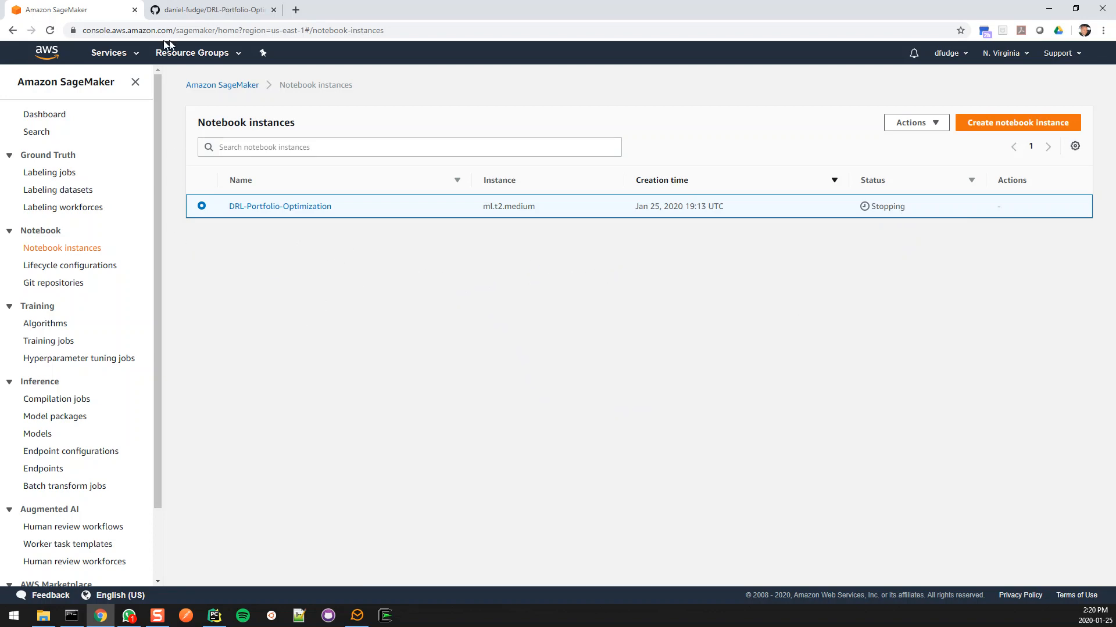
Check the EC2 service for running instances and look at the instance state actions there, ending on the EC2 dashboard
left_click(51, 57)
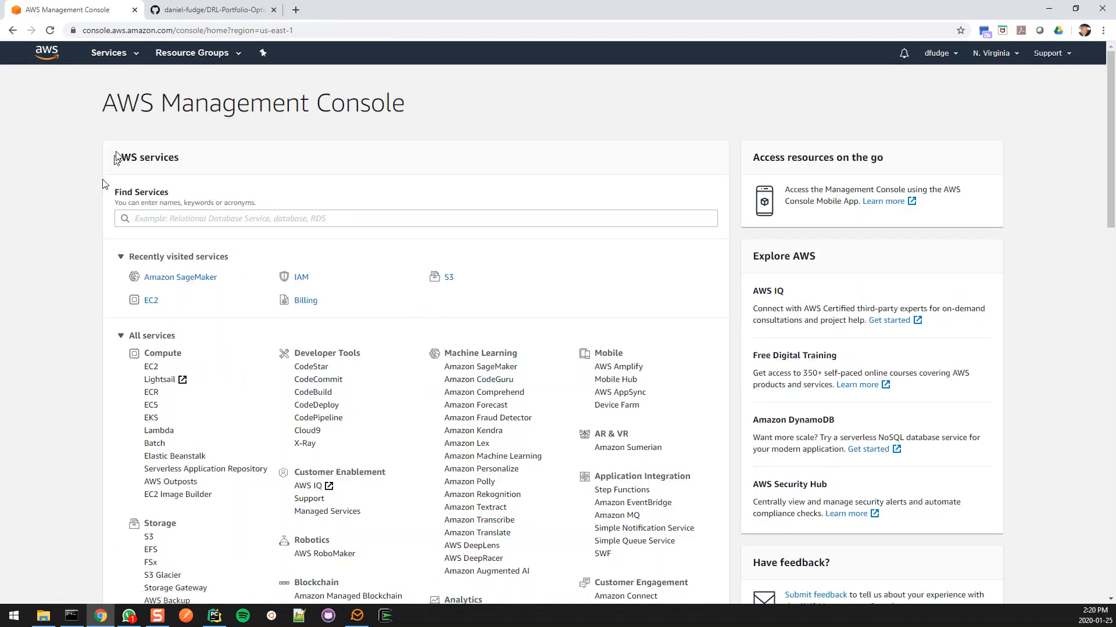
left_click(150, 302)
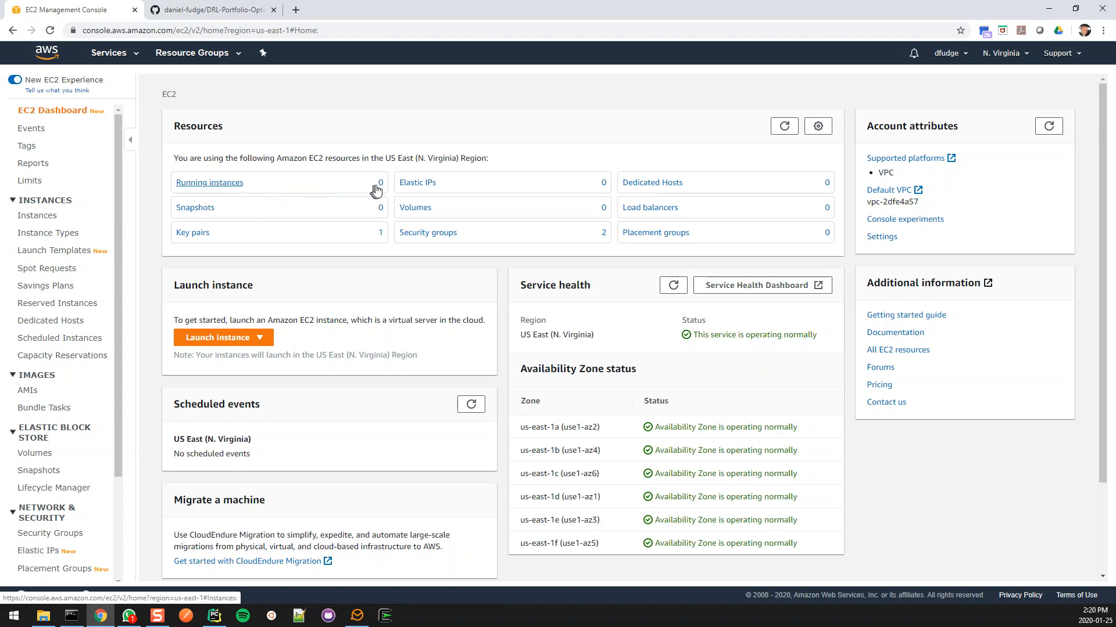
left_click(211, 183)
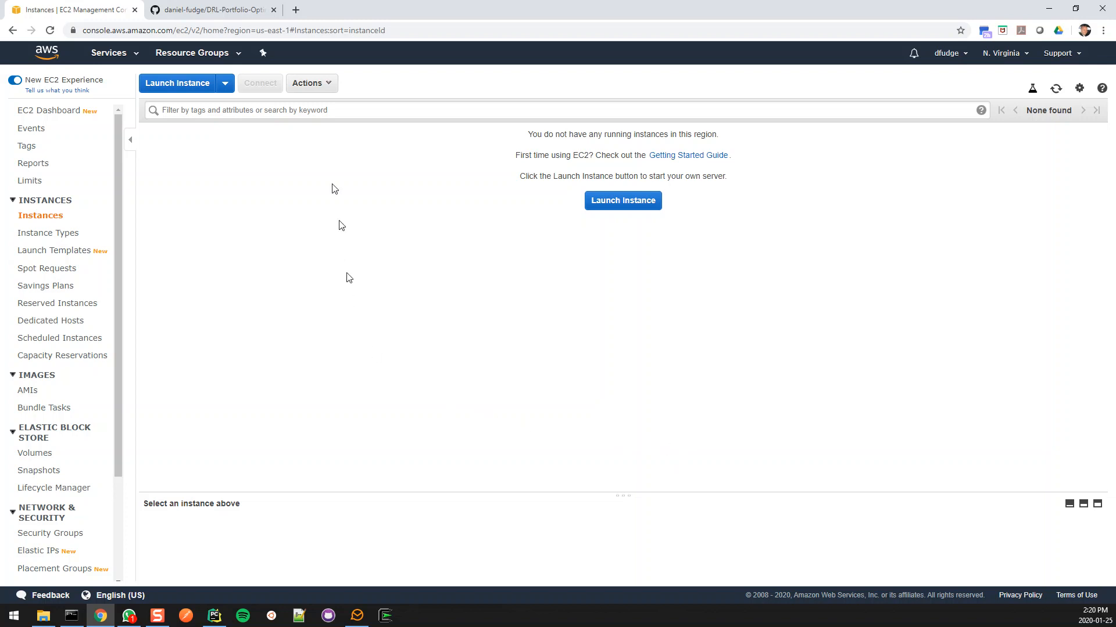
left_click(326, 84)
mouse_move(347, 165)
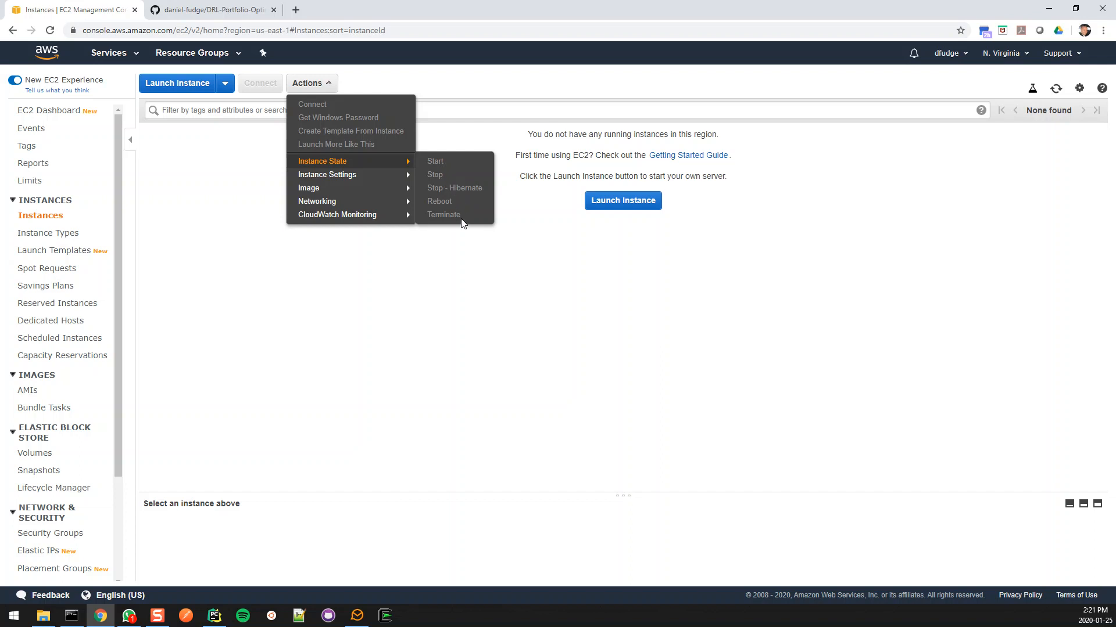
left_click(445, 89)
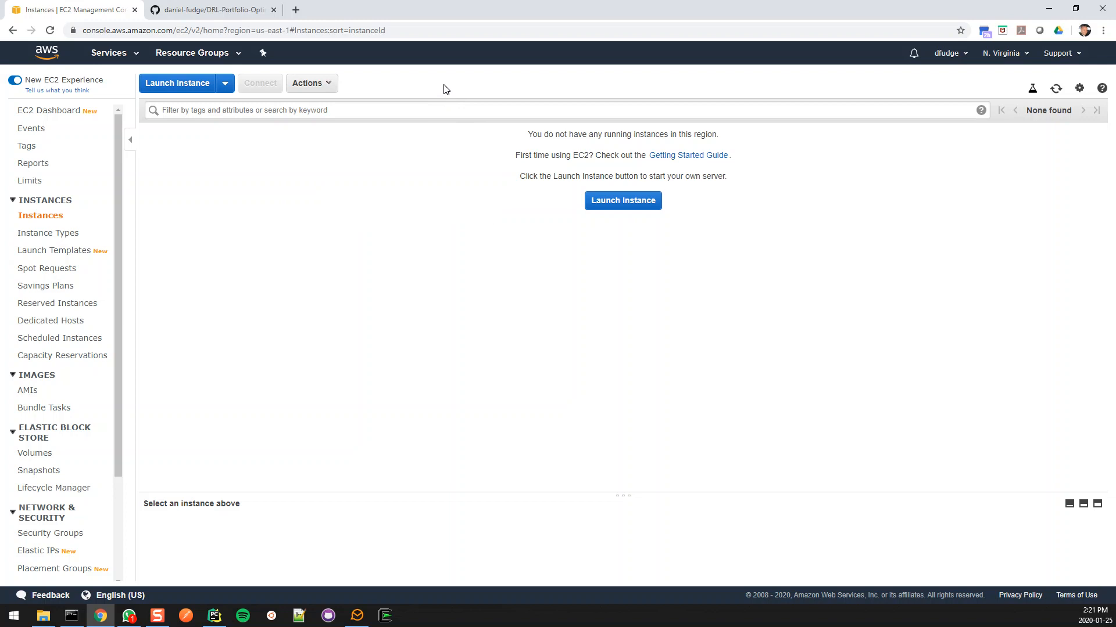
left_click(52, 111)
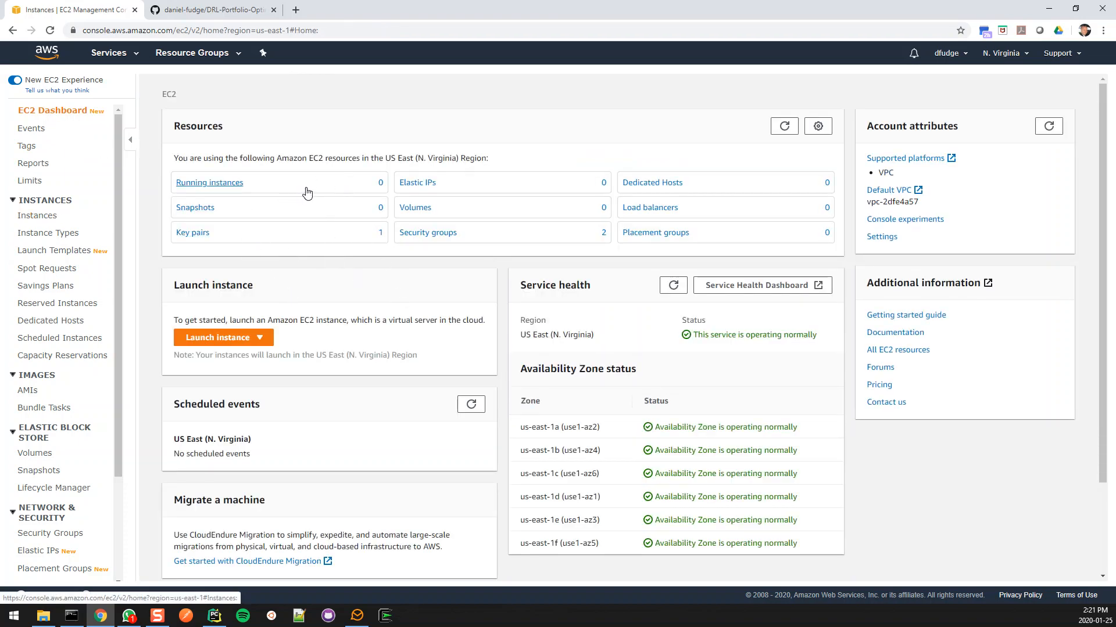
Return to the SageMaker notebook instances and review the actions available for the stopped DRL-Portfolio-Optimization instance
left_click(48, 52)
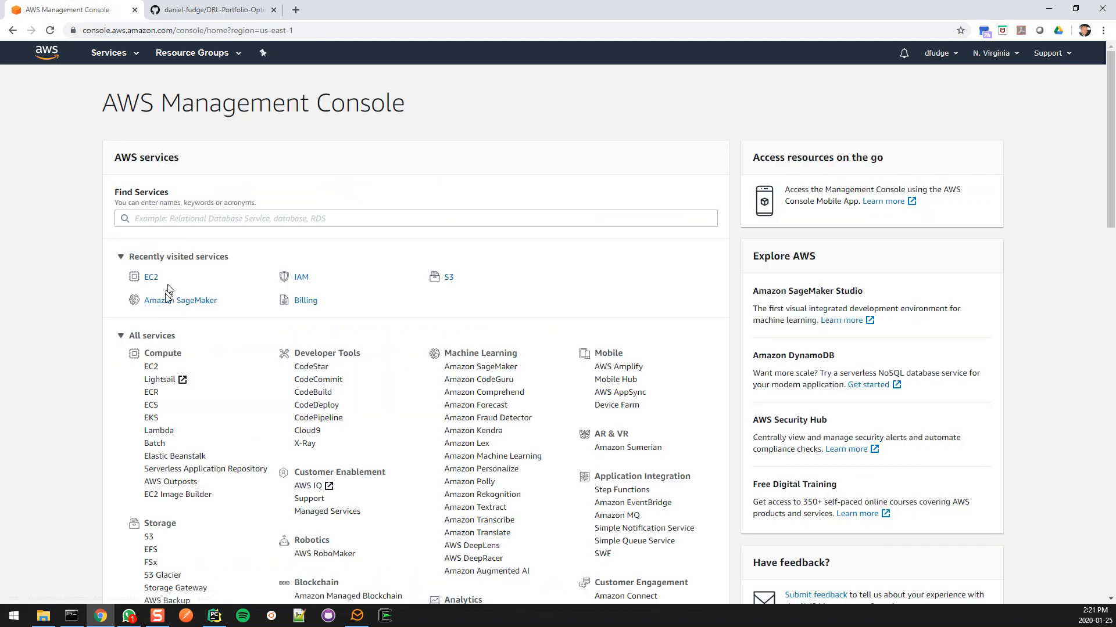
left_click(168, 301)
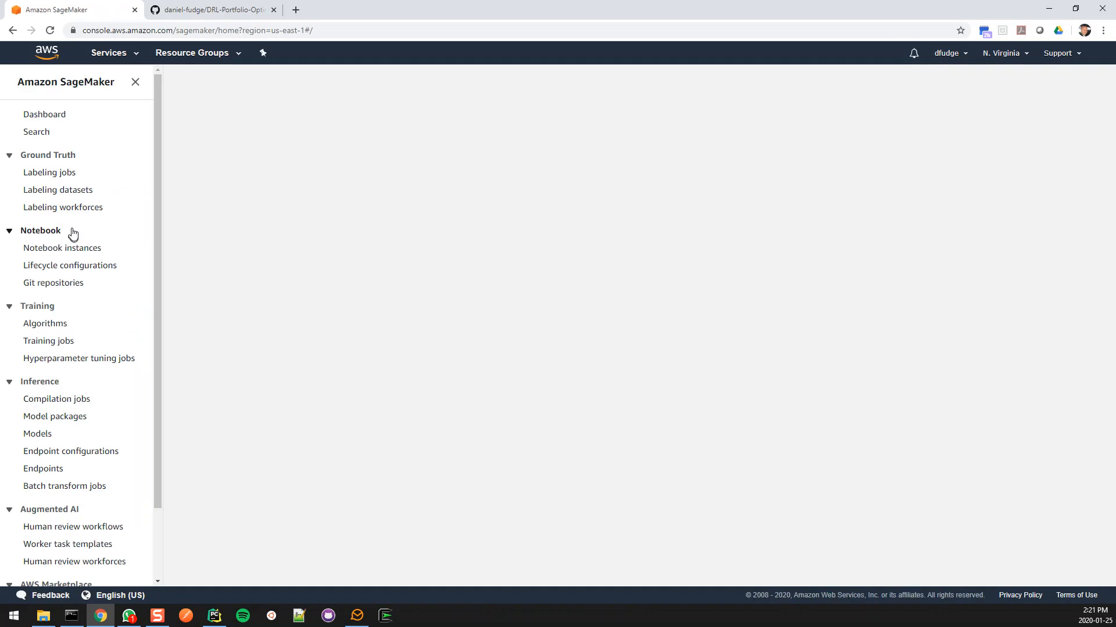
left_click(74, 250)
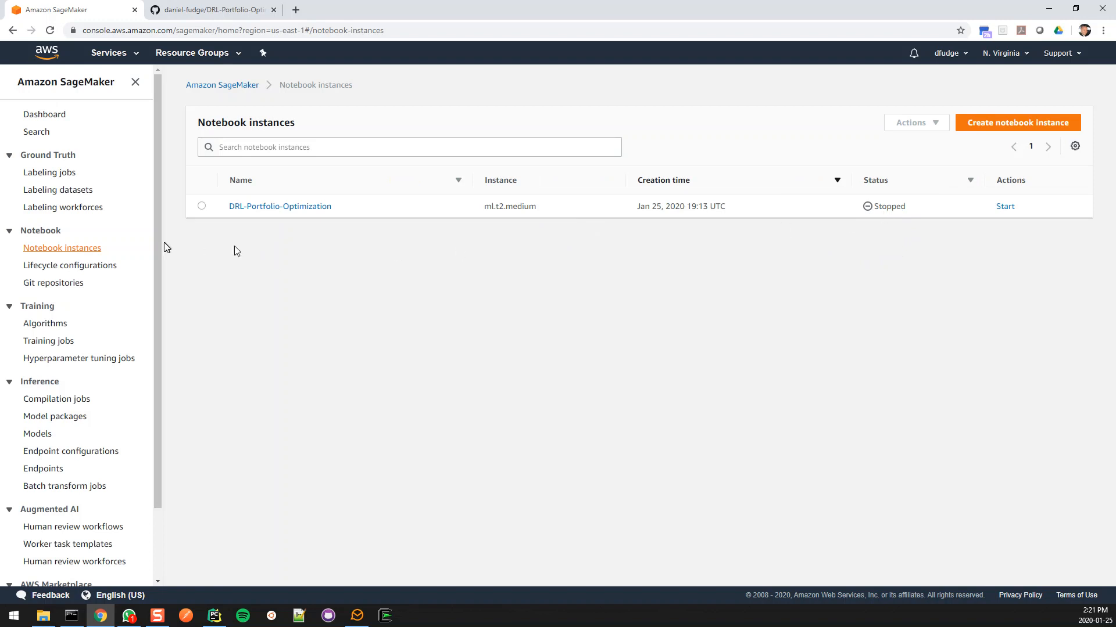
left_click(201, 207)
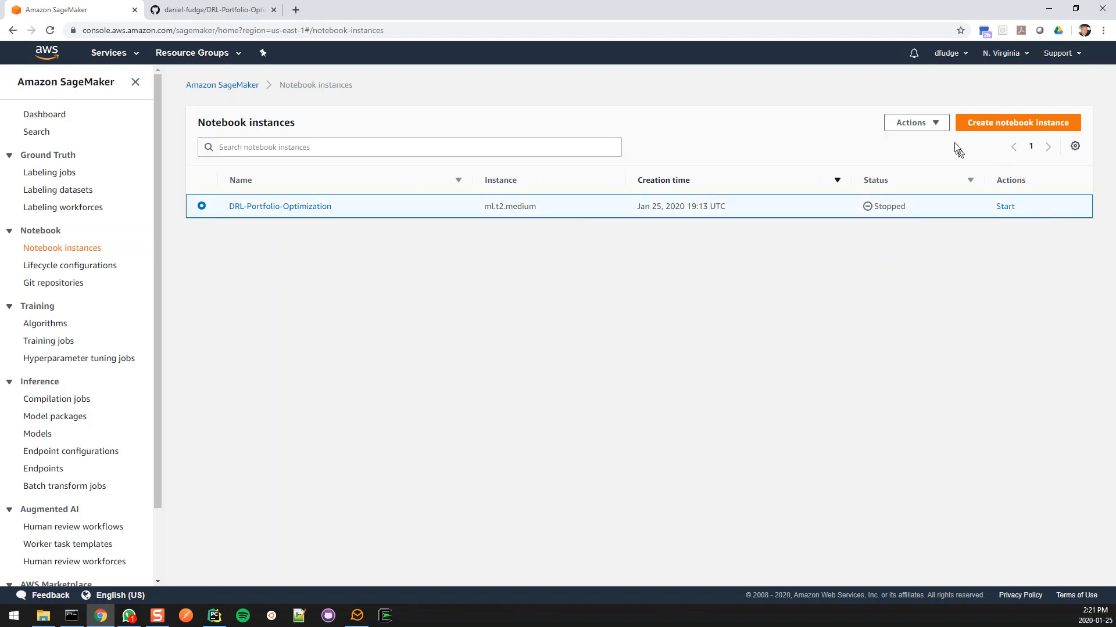
left_click(935, 124)
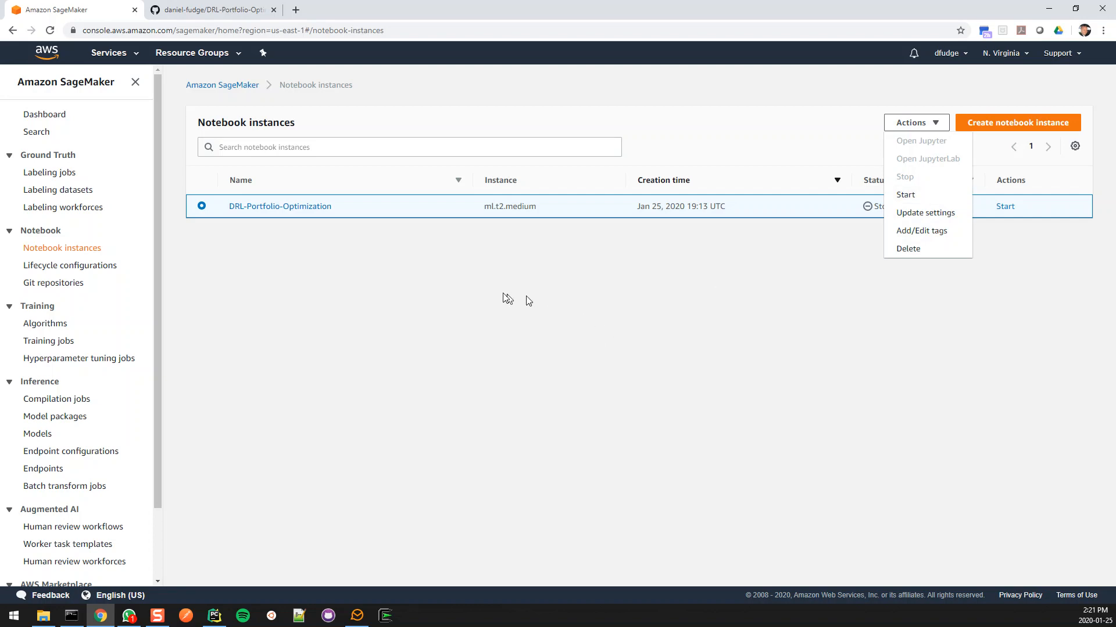
left_click(476, 268)
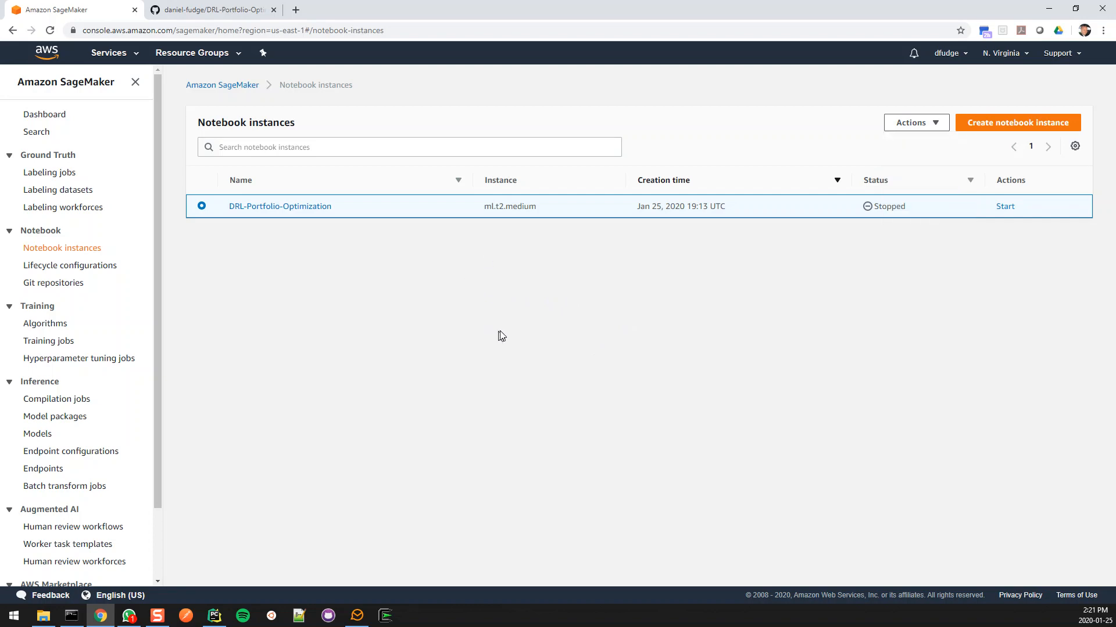